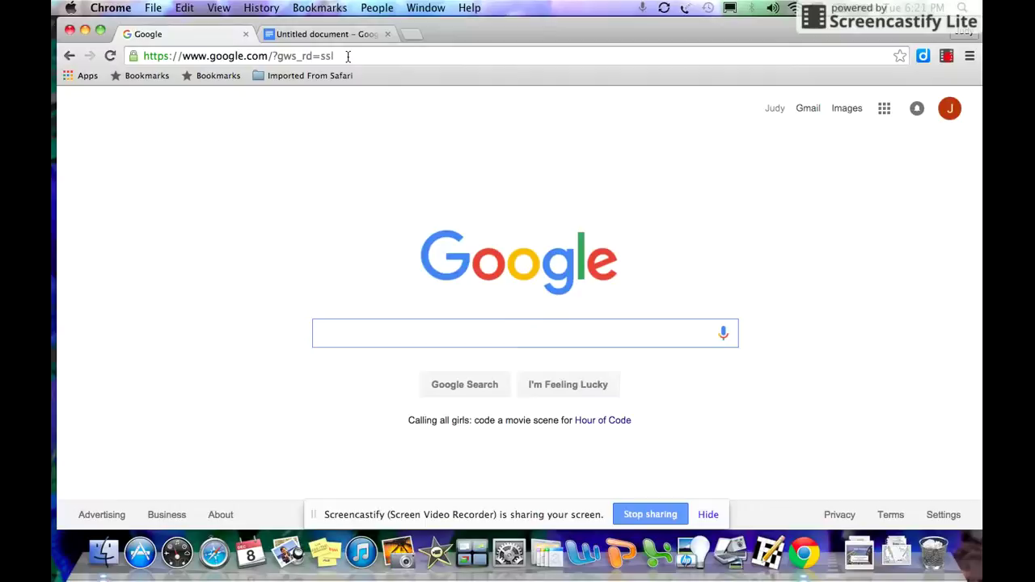
{"action": "left_click", "coordinate": [348, 55]}
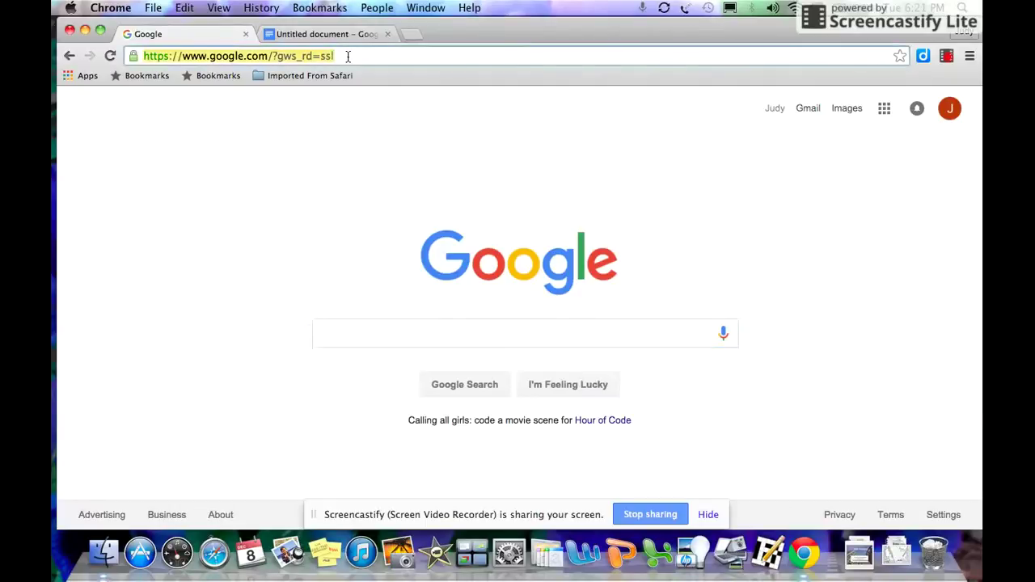
{"action": "type", "text": "www.pat"}
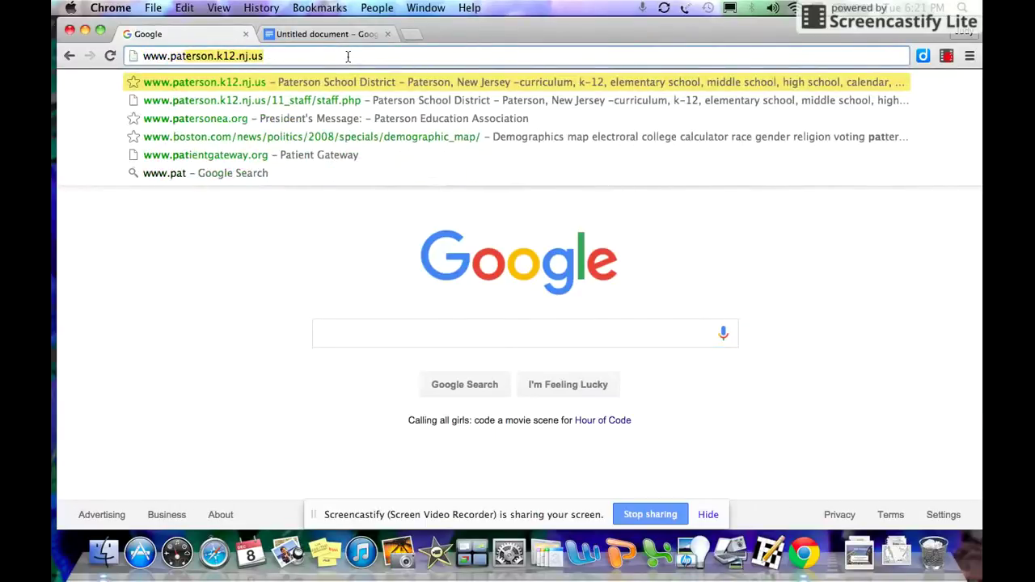
{"action": "key", "text": "BackSpace"}
{"action": "type", "text": "p"}
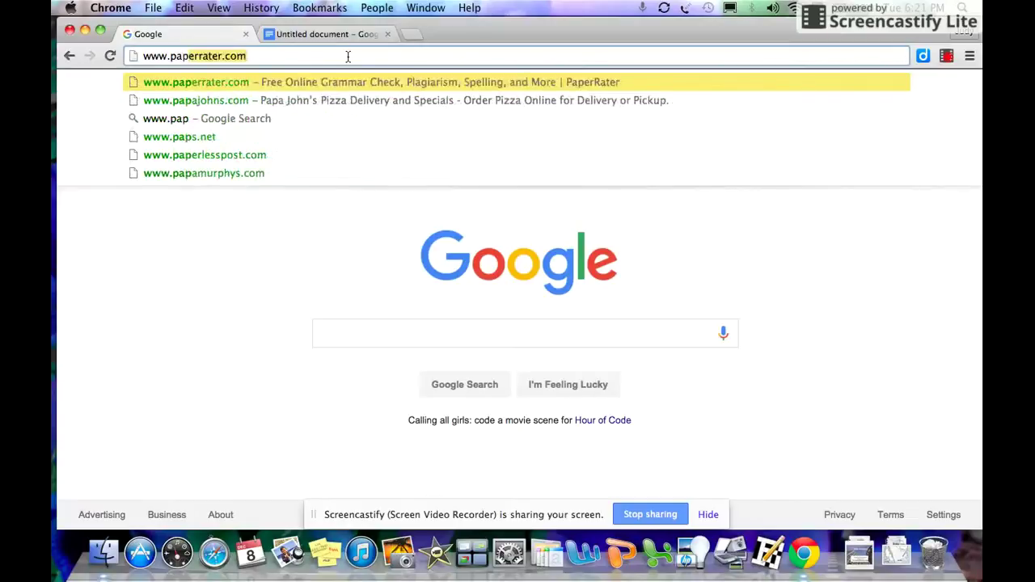
{"action": "type", "text": "err"}
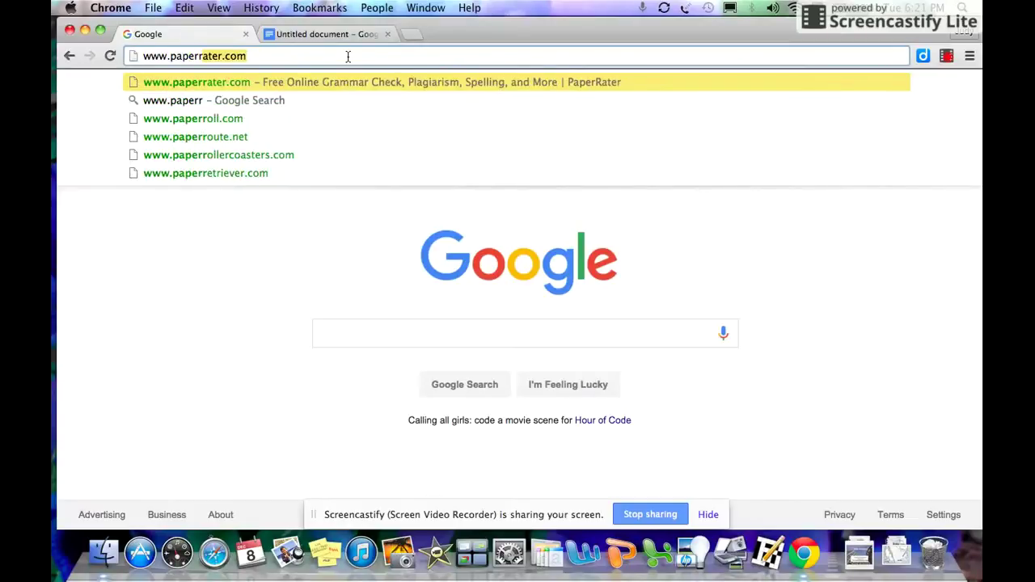
{"action": "type", "text": "ater.com"}
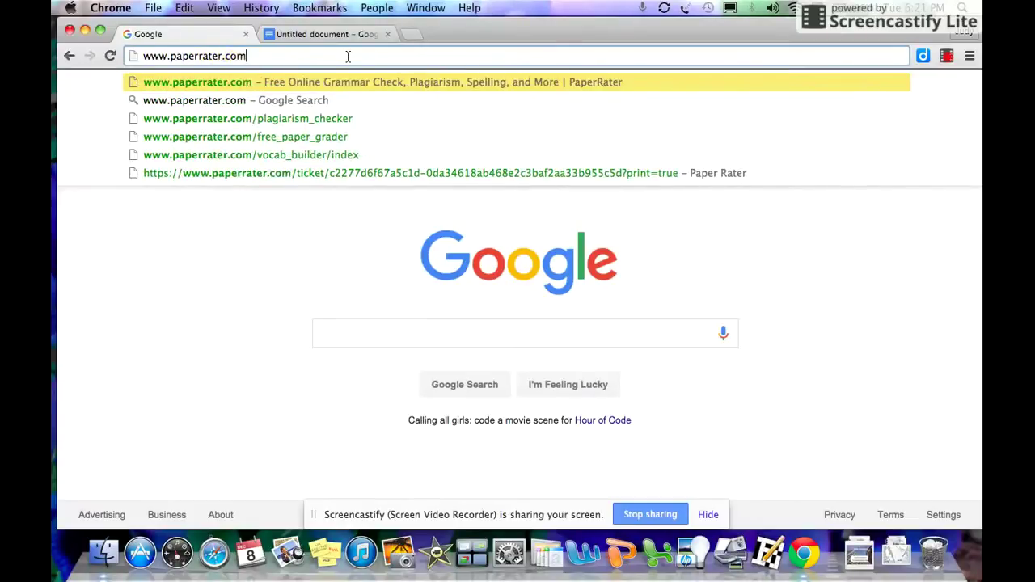
{"action": "key", "text": "Return"}
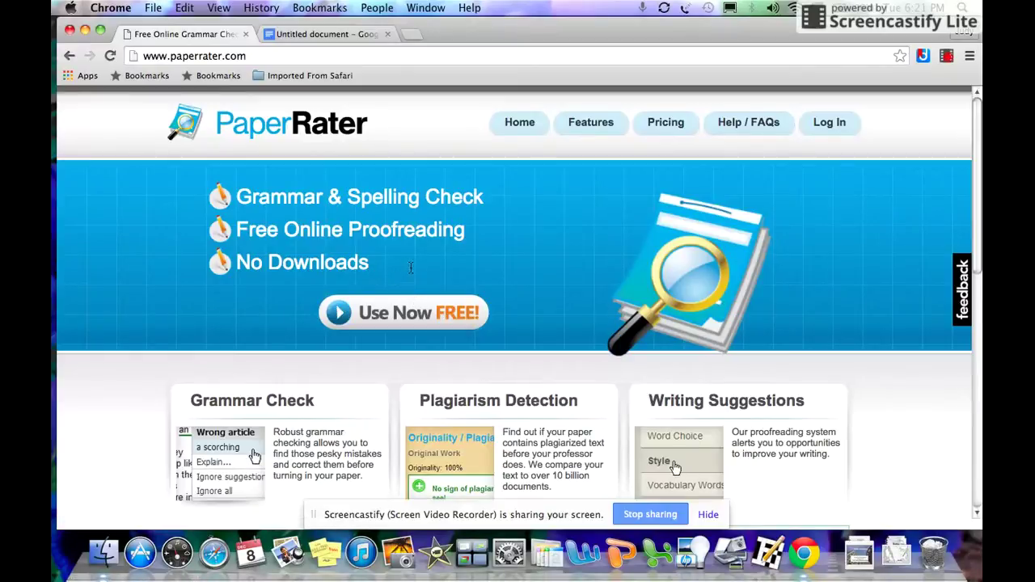
{"action": "left_click", "coordinate": [379, 314]}
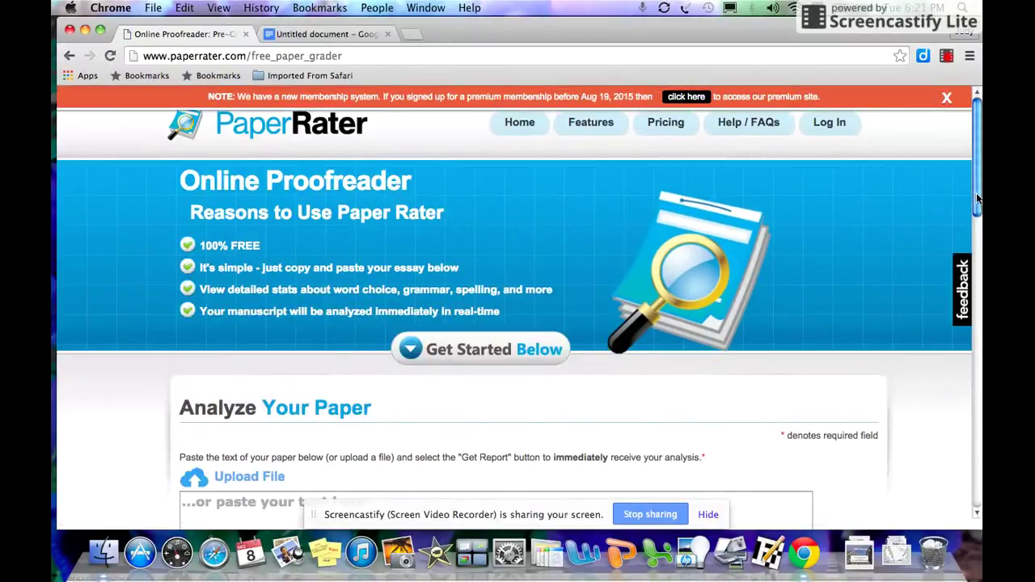
Copy the essay's body paragraphs, without heading and title, from the Google Docs document into PaperRater's paper text box.
{"action": "left_click_drag", "start_coordinate": [977, 196], "coordinate": [974, 261]}
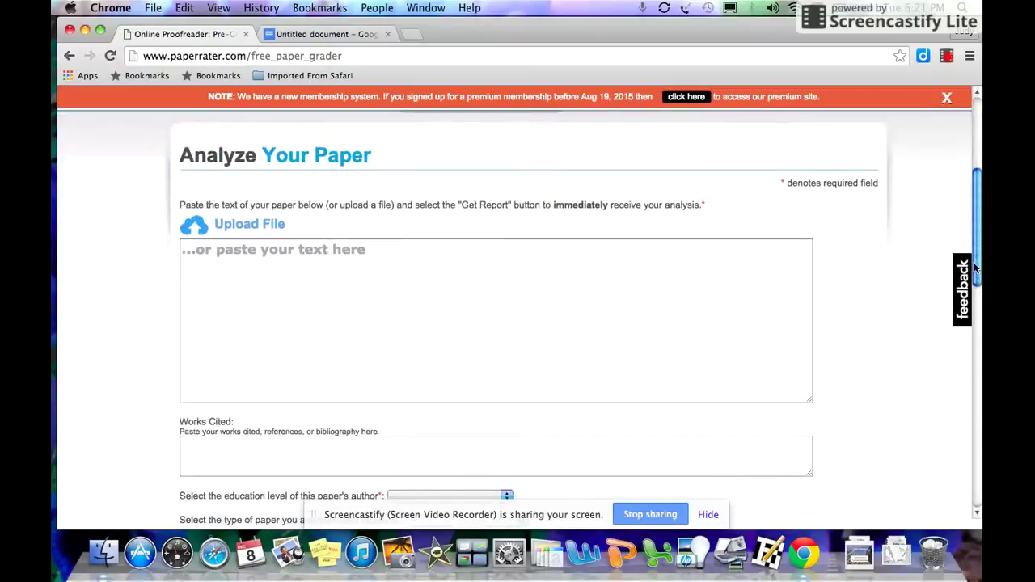
{"action": "left_click", "coordinate": [350, 33]}
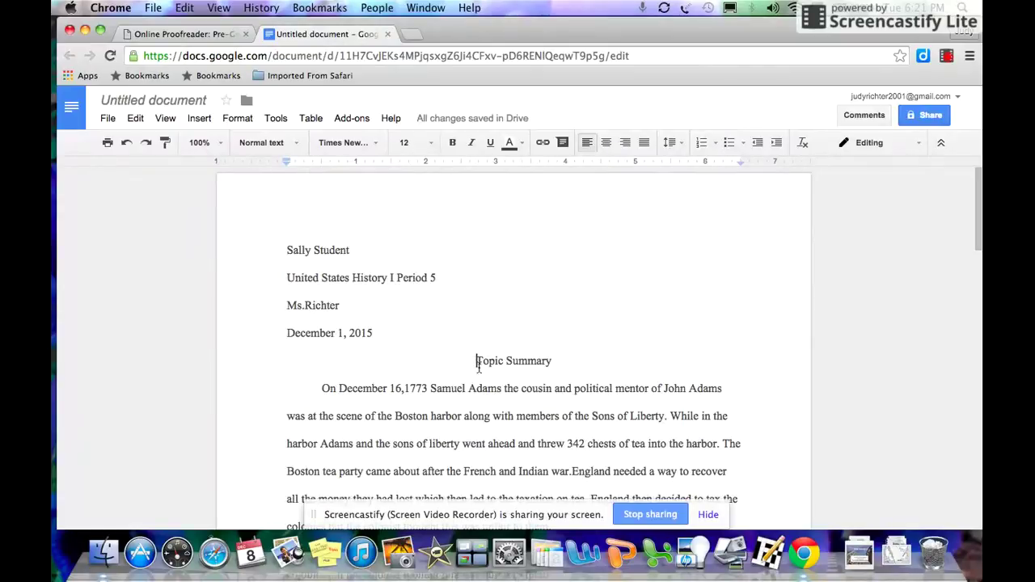
{"action": "left_click_drag", "start_coordinate": [476, 361], "coordinate": [522, 450]}
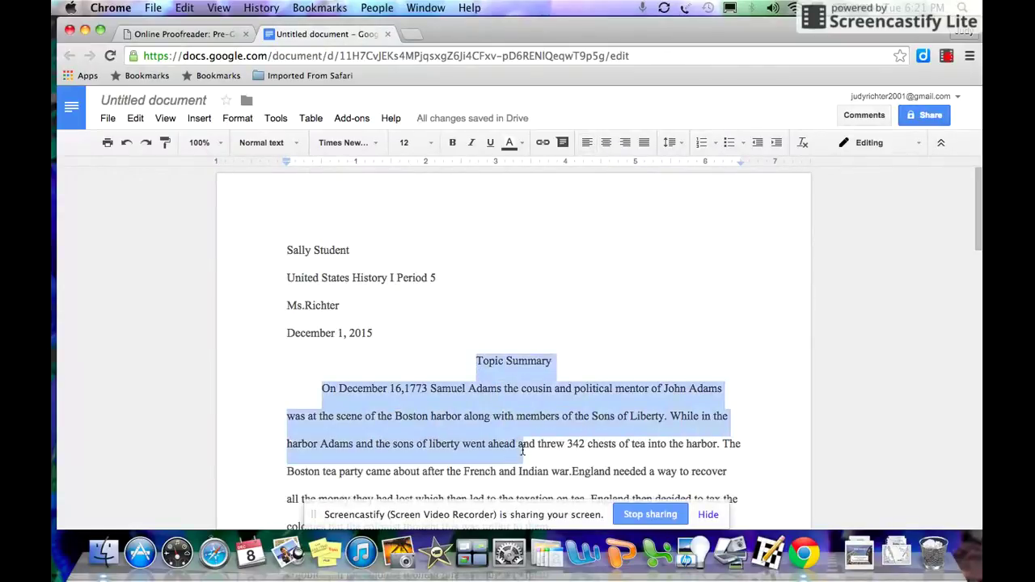
{"action": "left_click", "coordinate": [375, 417]}
{"action": "left_click_drag", "start_coordinate": [321, 389], "coordinate": [728, 359]}
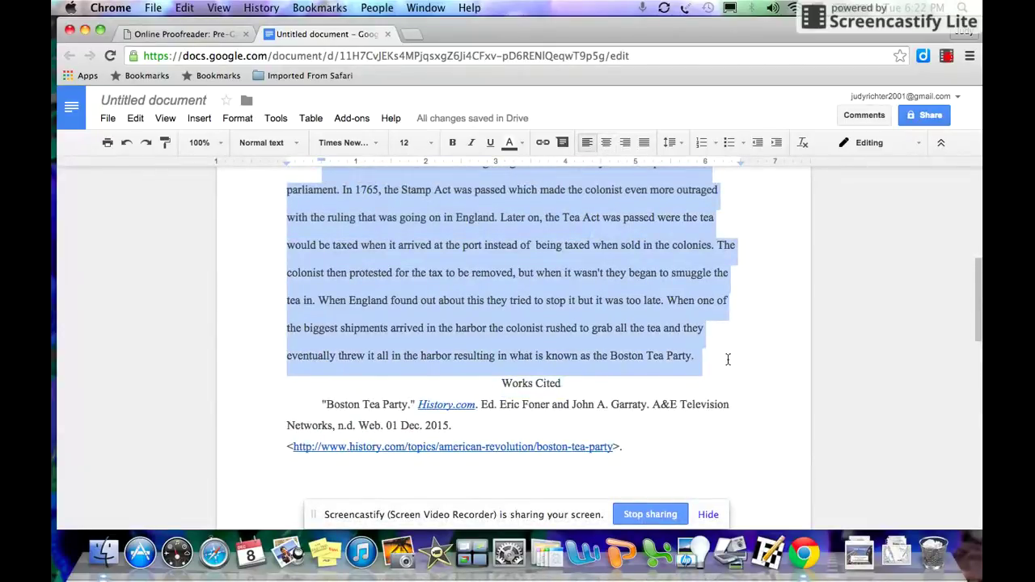
{"action": "left_click", "coordinate": [188, 34]}
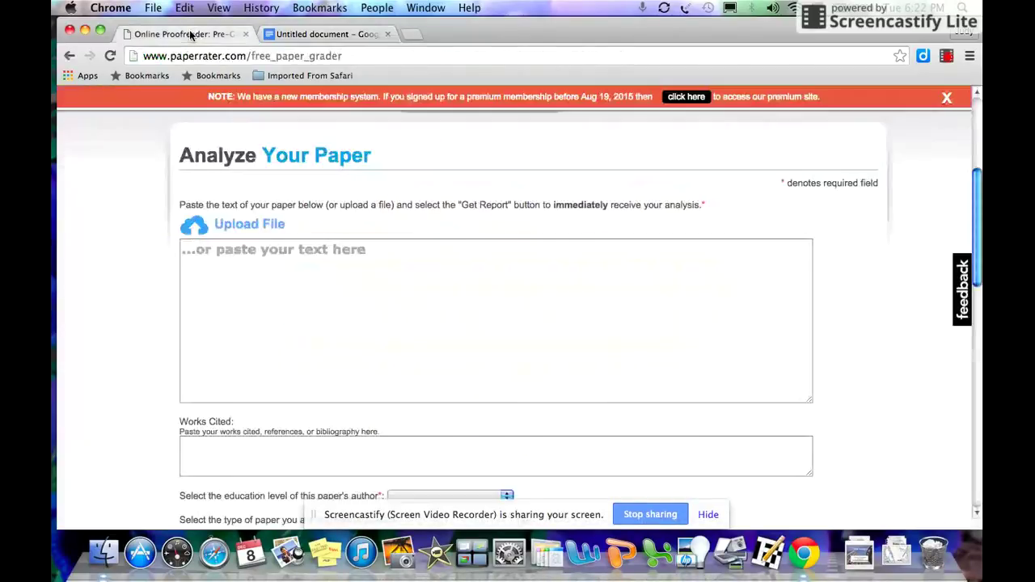
{"action": "left_click", "coordinate": [300, 287]}
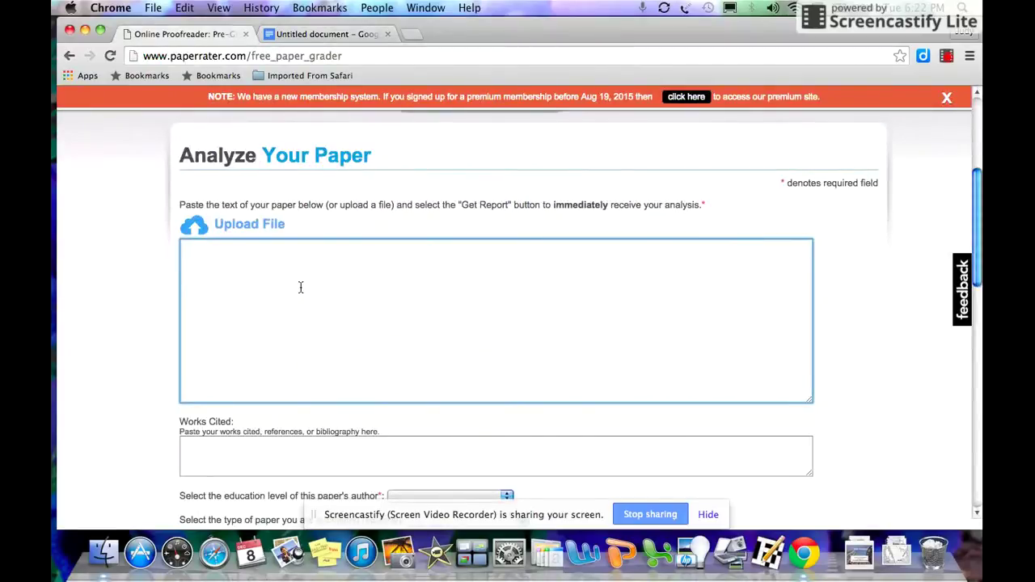
{"action": "type", "text": "On December 16,1773 Samuel Adams the cousin and political mentor of John Adams was at the scene of the Boston harbor along with members of the Sons of Liberty. While in the harbor Adams and the sons of liberty went ahead and threw 342 chests of tea into the harbor. The Boston tea party came about after the French and Indian war.England needed a way to recover all the money they had lost which then led to the taxation on tea. England then decided to tax the colonies but the colonist thought this was unfair to them. The colonist felt this was the wrong thing to do because they weren't represented in parliament. In 1765, the Stamp Act was passed which made the colonist even more outraged with the ruling that was going on in England. Later on, the Tea Act was passed were the tea would be taxed when it arrived at the port instead of  being taxed when sold in the colonies. The colonist then protested for the tax to be removed, but when it wasn't they began to smuggle the tea in. When England found out about this they tried to stop it but it was too late. When one of the biggest shipments arrived in the harbor the colonist rushed to grab all the tea and they eventually threw it all in the harbor resulting in what is known as the Boston Tea Party."}
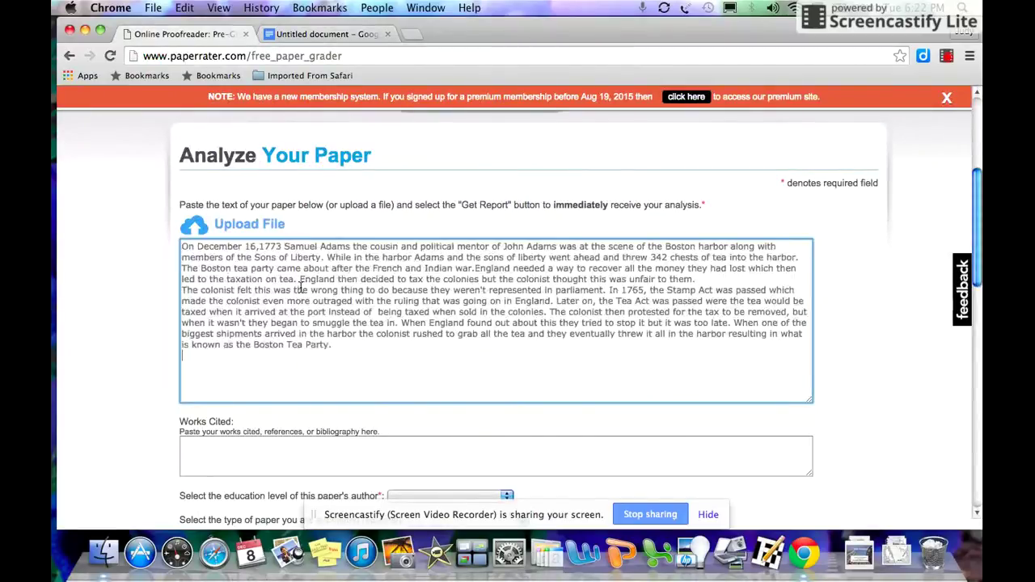
Copy all the Works Cited entries from the Google Docs document into PaperRater's Works Cited box.
{"action": "left_click", "coordinate": [243, 458]}
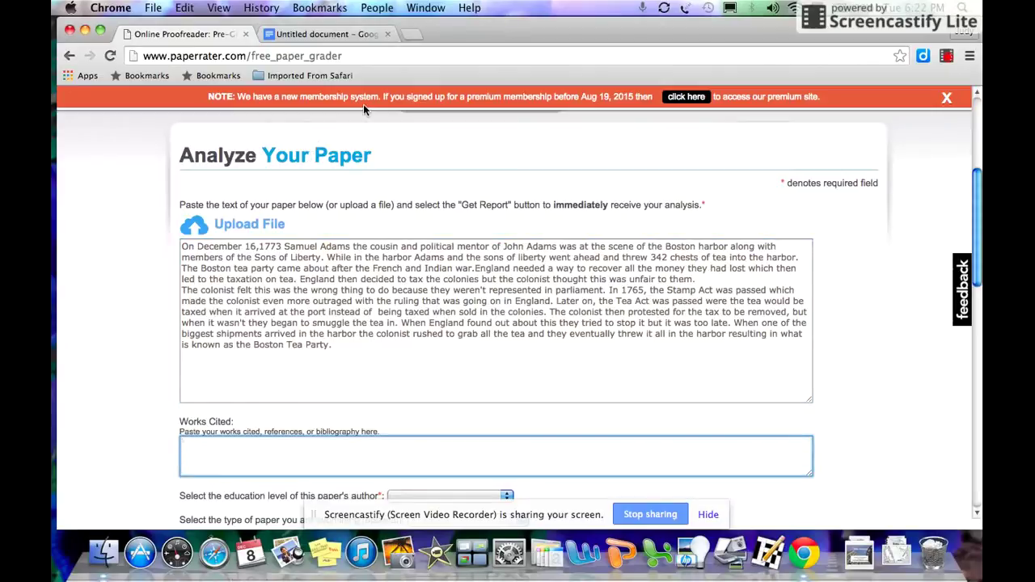
{"action": "left_click", "coordinate": [332, 34]}
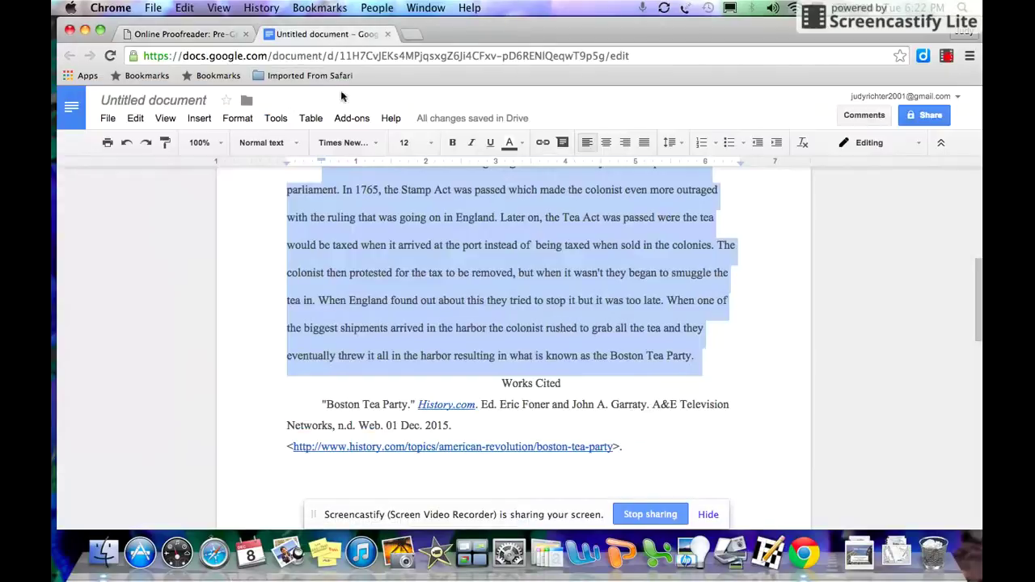
{"action": "left_click", "coordinate": [511, 407]}
{"action": "left_click_drag", "start_coordinate": [322, 404], "coordinate": [305, 185]}
{"action": "left_click", "coordinate": [643, 456]}
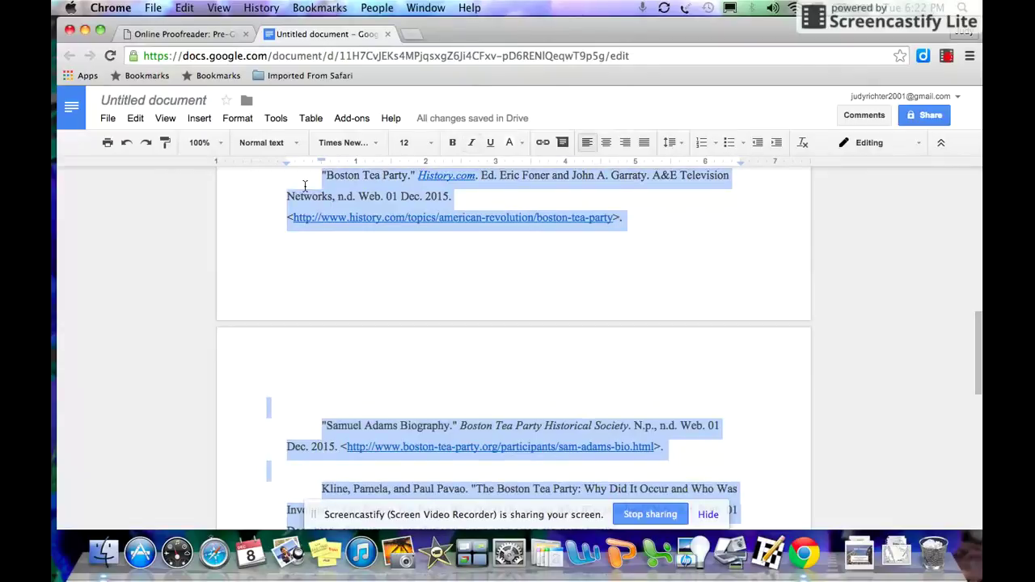
{"action": "left_click", "coordinate": [153, 34]}
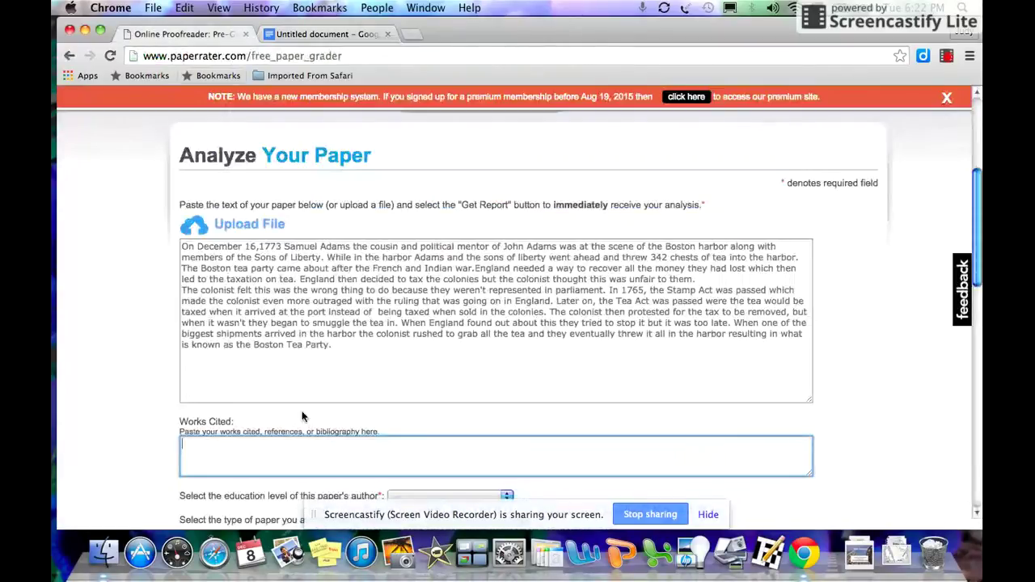
{"action": "key", "text": "super+v"}
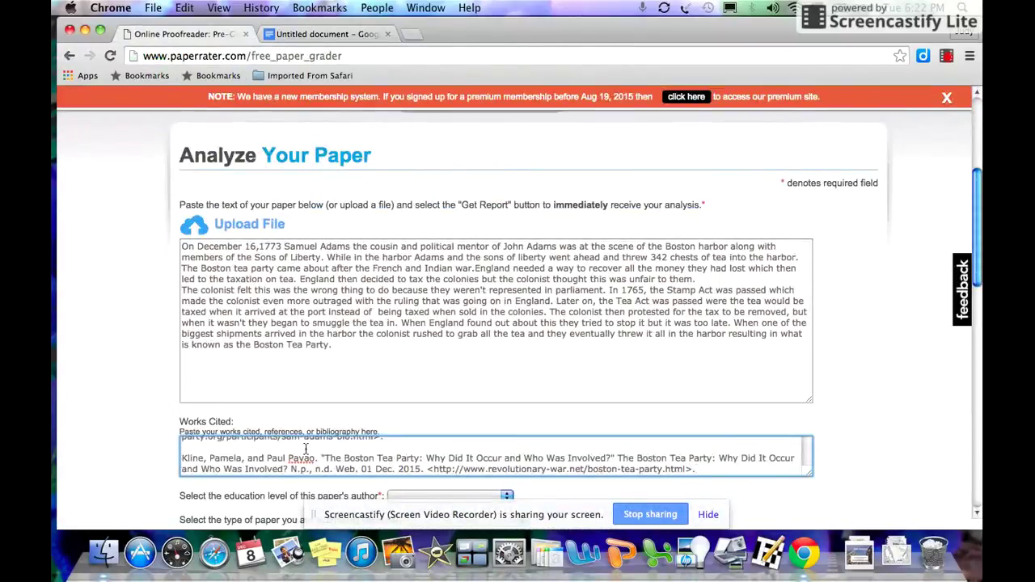
Set the author's education level to 10th Grade and plagiarism detection to Include (Slower).
{"action": "left_click_drag", "start_coordinate": [980, 256], "coordinate": [981, 320]}
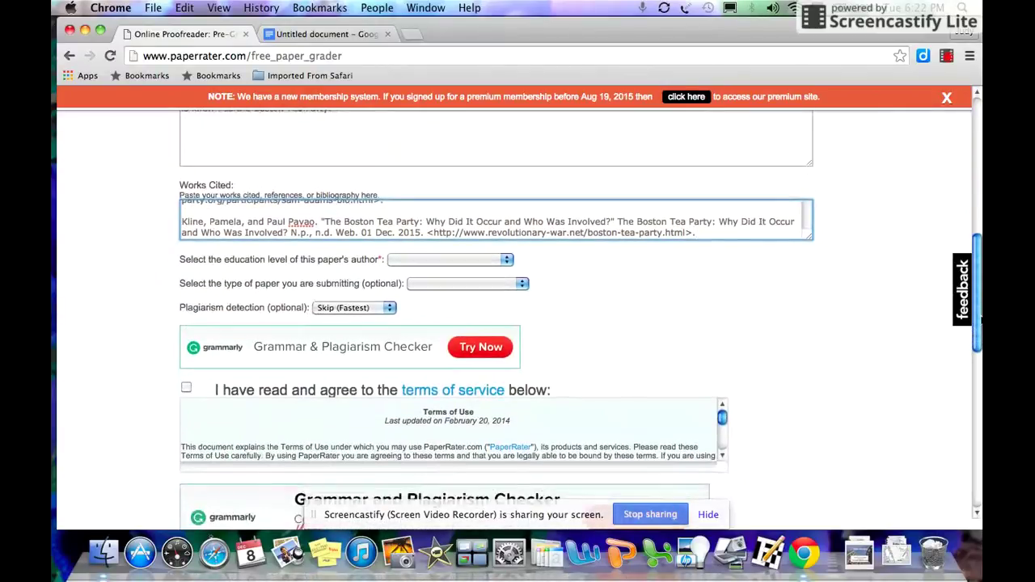
{"action": "left_click", "coordinate": [504, 261]}
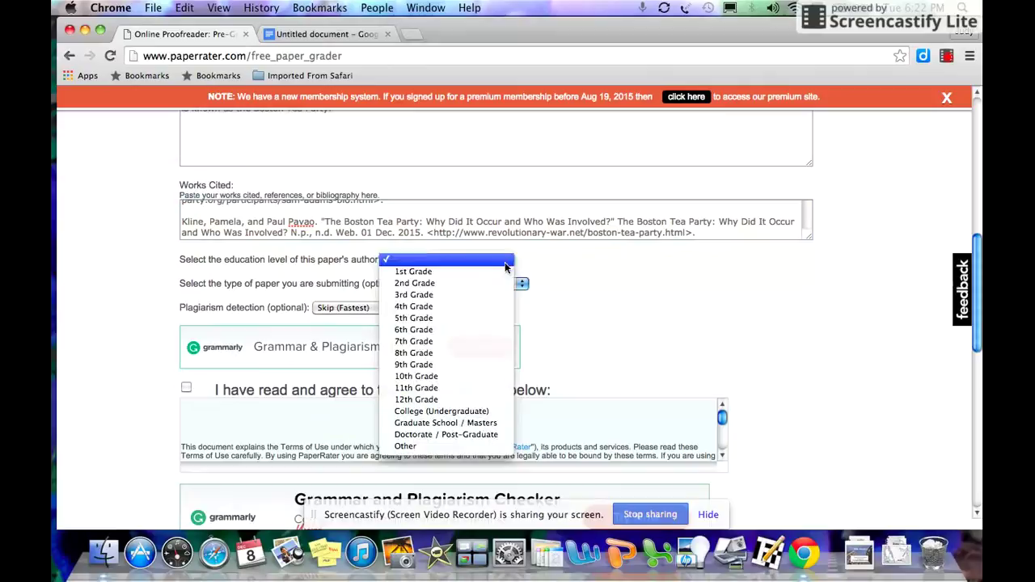
{"action": "left_click", "coordinate": [463, 378]}
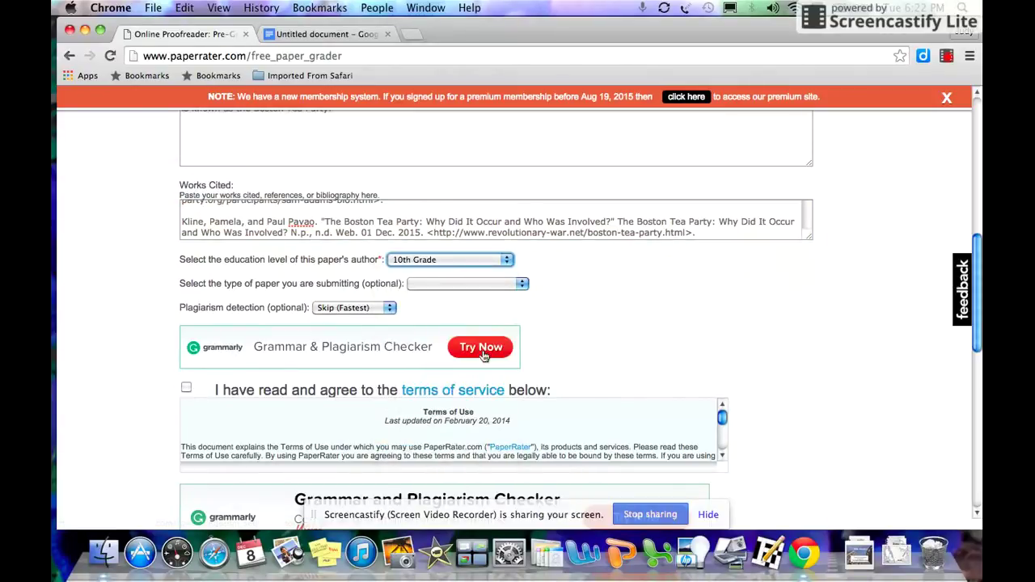
{"action": "left_click", "coordinate": [389, 310]}
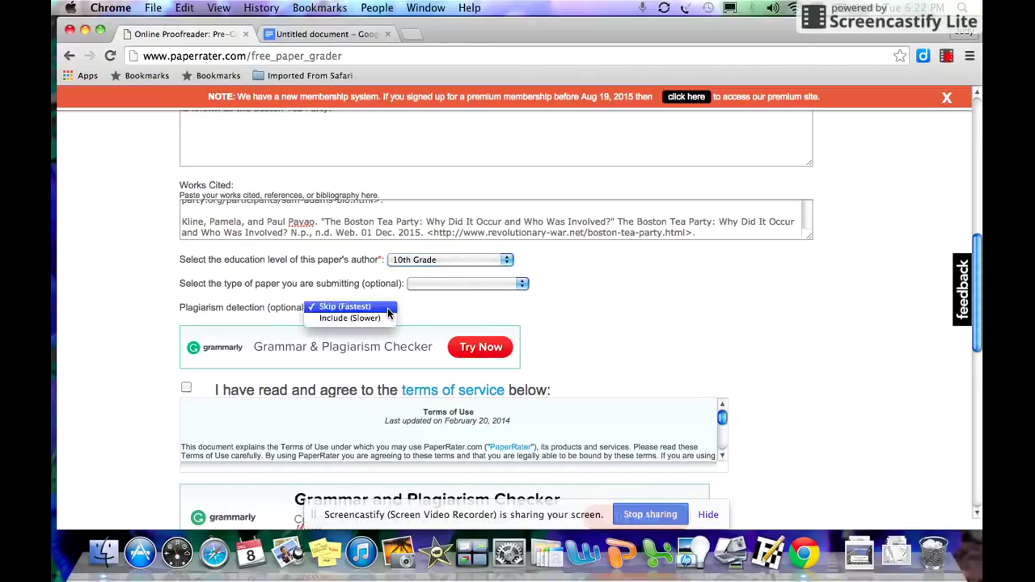
{"action": "left_click", "coordinate": [383, 320]}
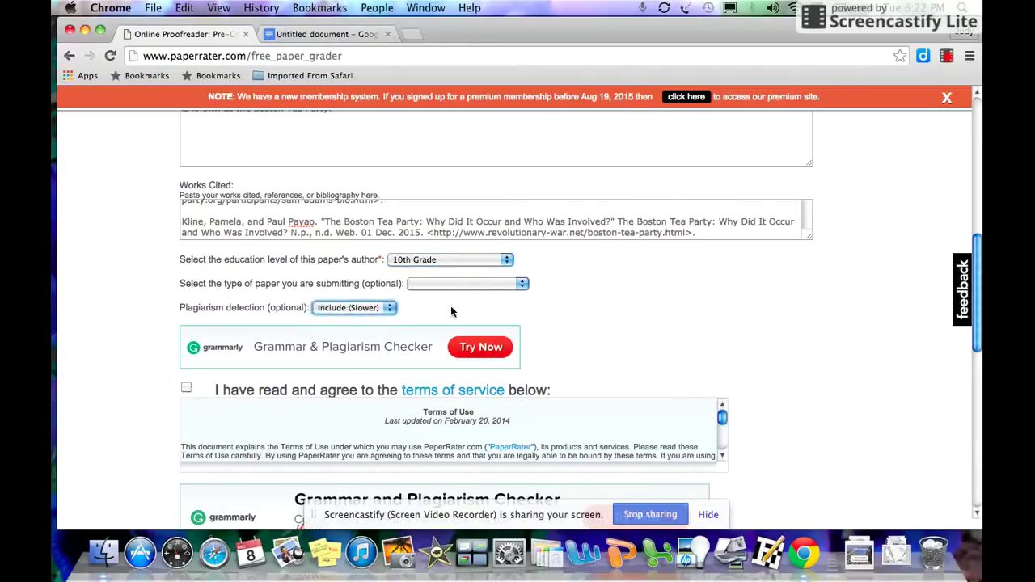
{"action": "left_click", "coordinate": [452, 312]}
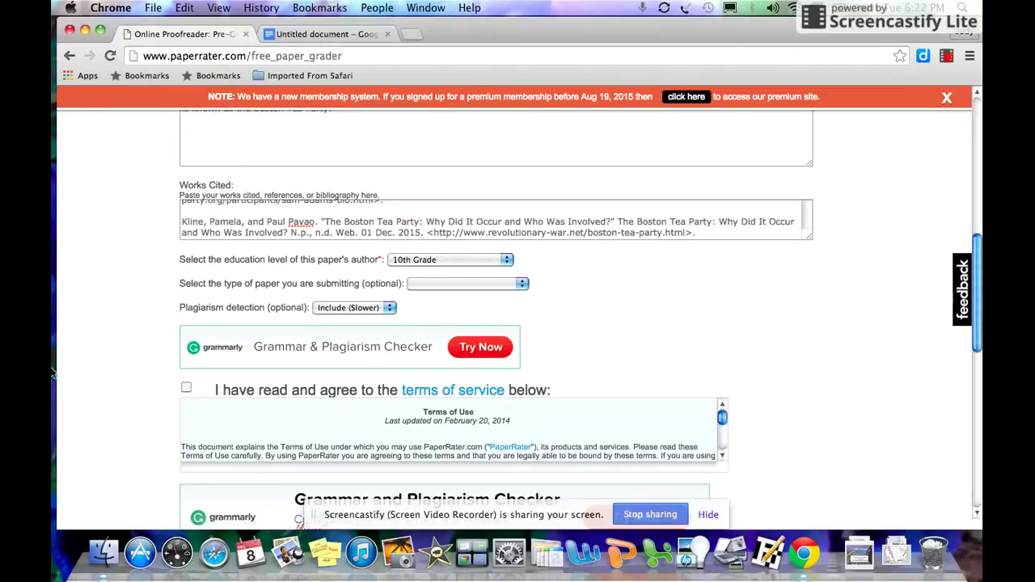
Agree to the terms of service, request the paper's analysis report and dismiss the newsletter pop-up.
{"action": "left_click", "coordinate": [186, 390]}
{"action": "left_click_drag", "start_coordinate": [974, 239], "coordinate": [977, 287]}
{"action": "left_click", "coordinate": [255, 444]}
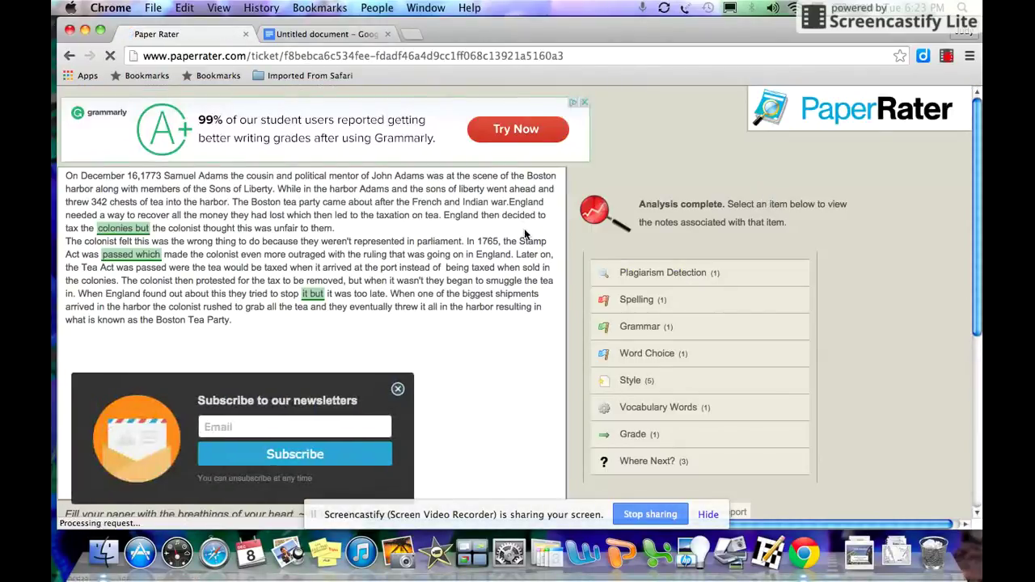
{"action": "left_click", "coordinate": [398, 390]}
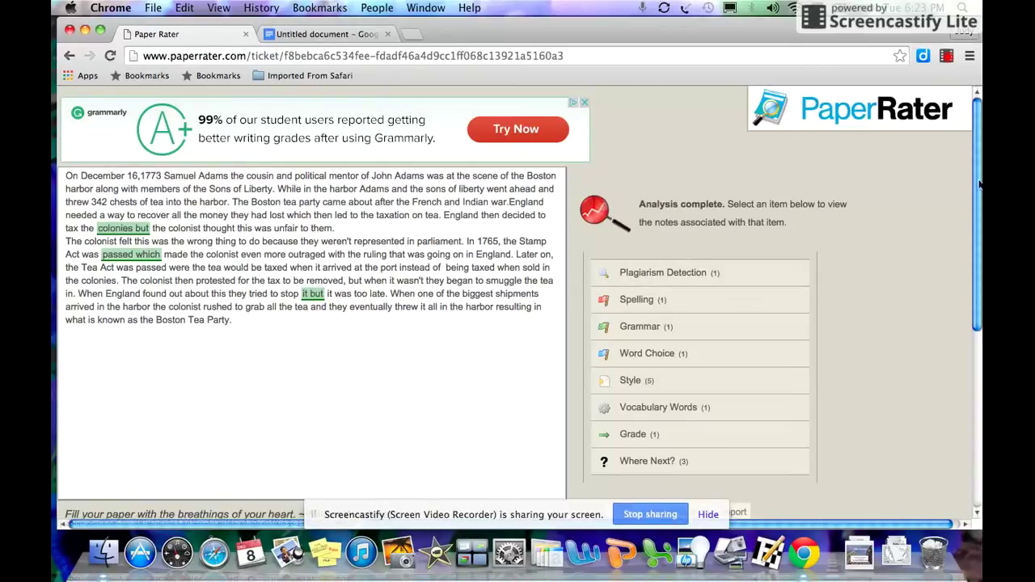
Review the report's Plagiarism Detection, Spelling and Grammar notes.
{"action": "mouse_move", "coordinate": [979, 185]}
{"action": "left_mouse_down"}
{"action": "mouse_move", "coordinate": [977, 215]}
{"action": "mouse_move", "coordinate": [974, 203]}
{"action": "left_mouse_up"}
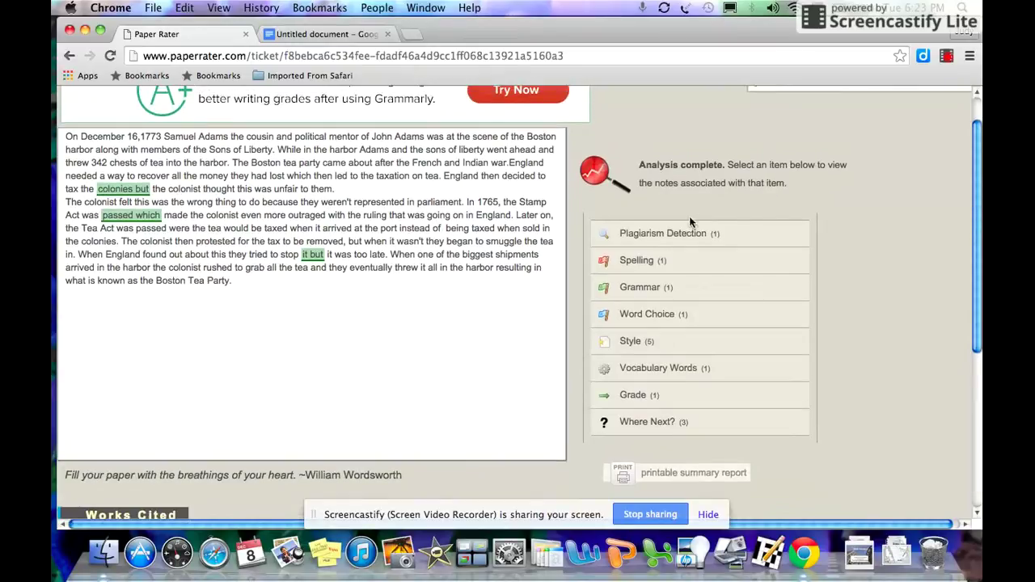
{"action": "left_click", "coordinate": [668, 233]}
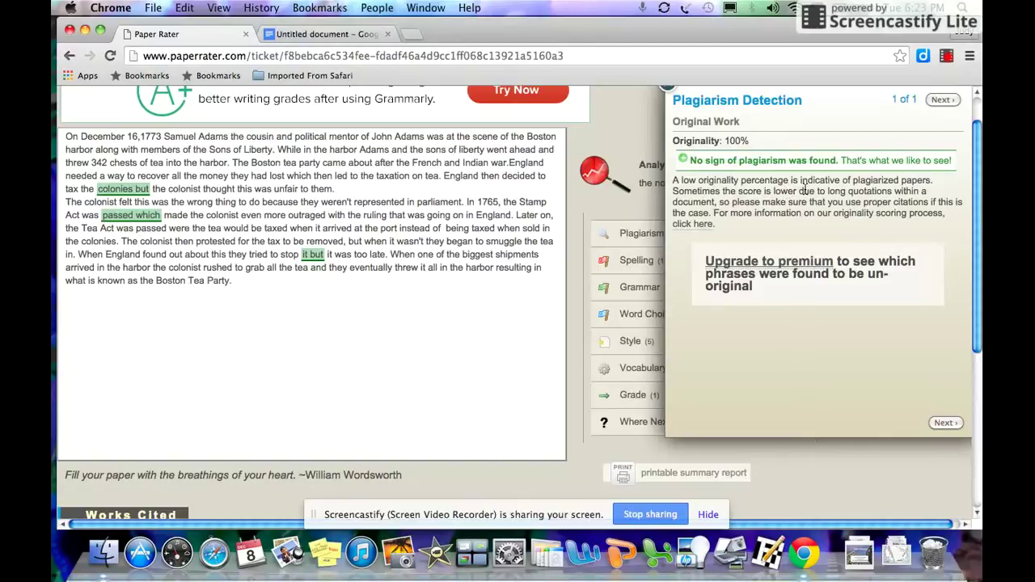
{"action": "left_click", "coordinate": [943, 100]}
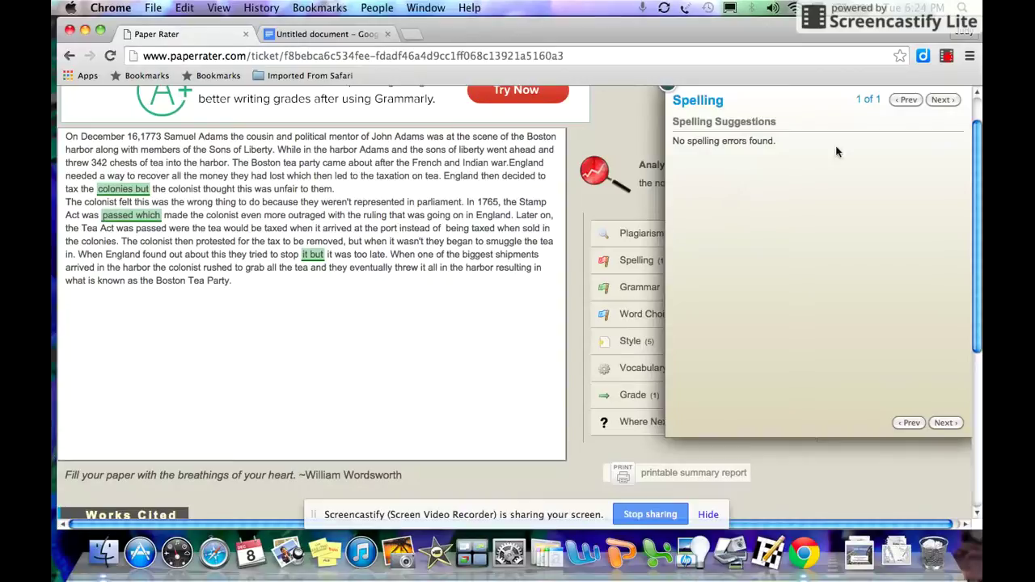
{"action": "left_click", "coordinate": [943, 100]}
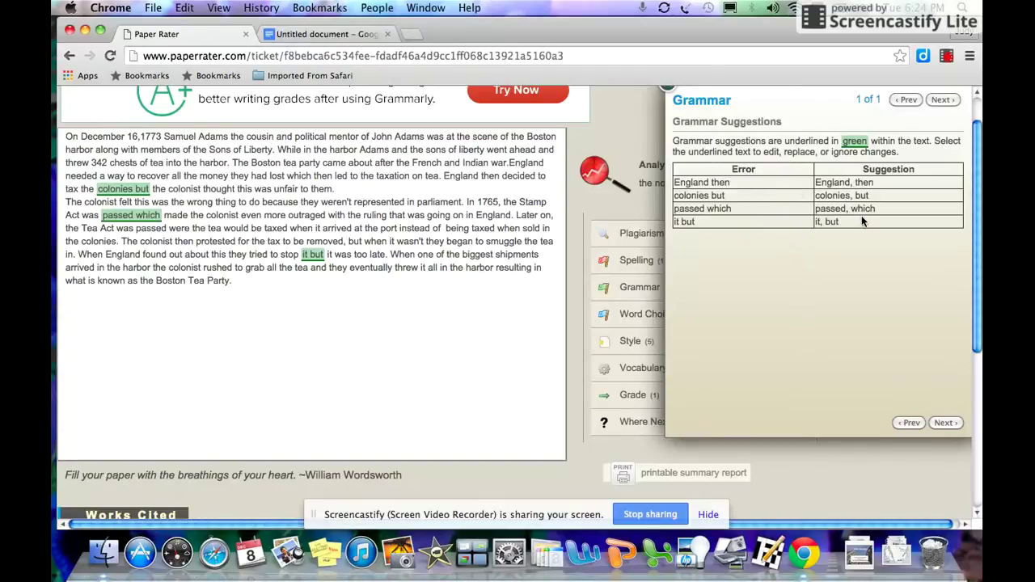
Examine the Bad Phrase Score in the report's Word Choice notes.
{"action": "left_click", "coordinate": [940, 99]}
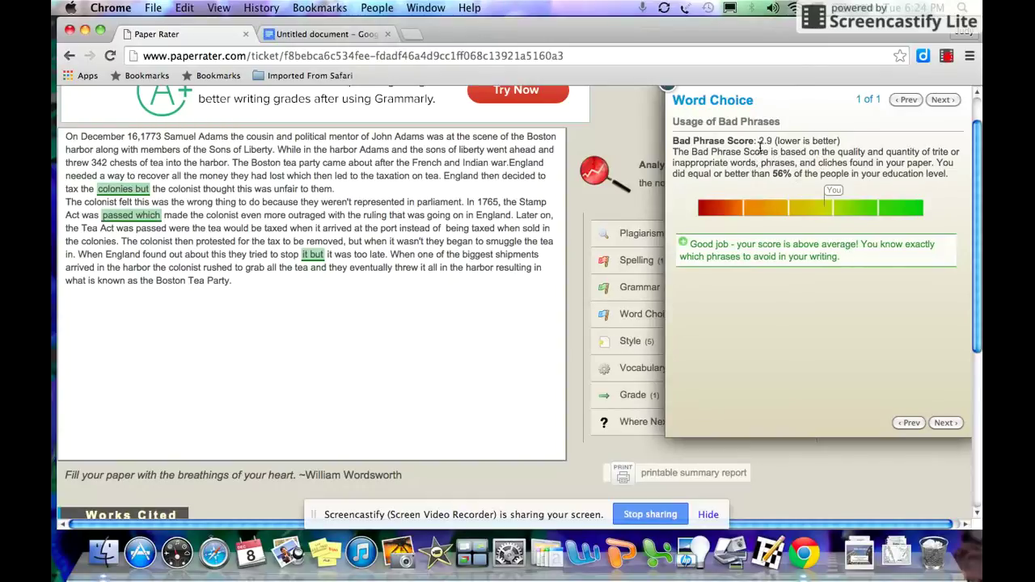
{"action": "left_click_drag", "start_coordinate": [758, 143], "coordinate": [854, 146]}
{"action": "left_click", "coordinate": [789, 159]}
Read the Style notes on transitional phrases and sentence length, including the sentence length chart.
{"action": "left_click", "coordinate": [948, 101]}
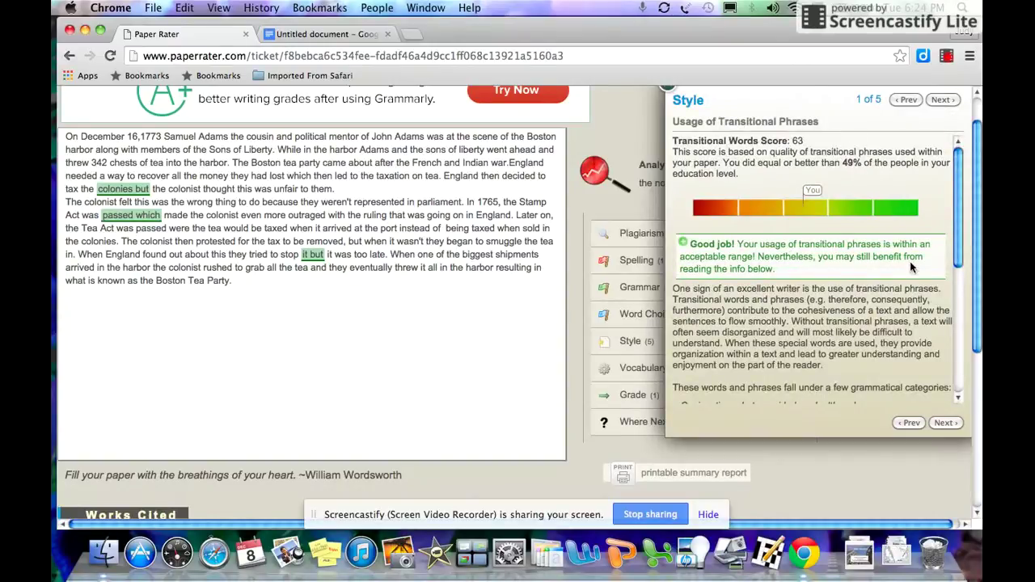
{"action": "left_click_drag", "start_coordinate": [956, 218], "coordinate": [948, 191]}
{"action": "left_click", "coordinate": [942, 99]}
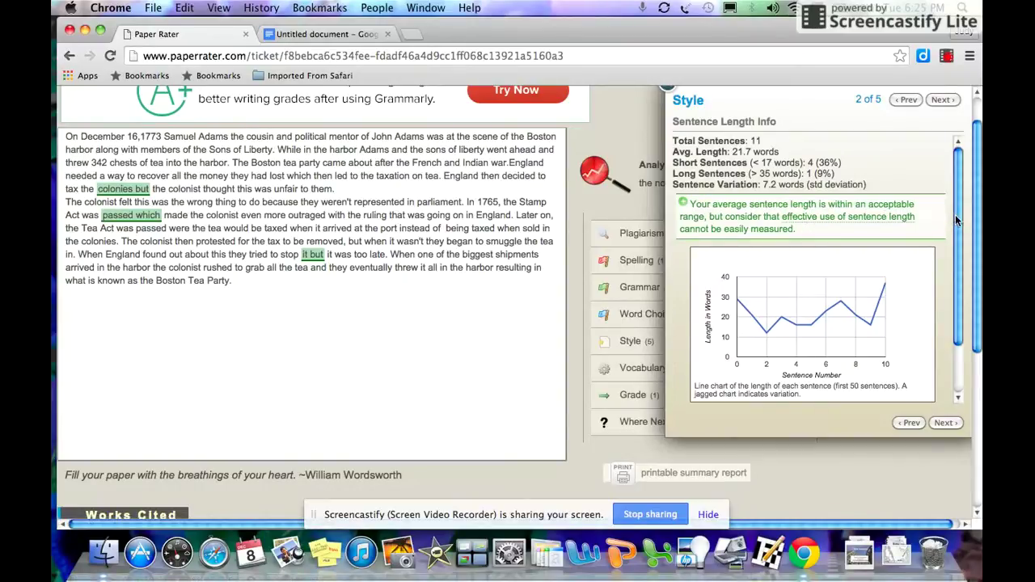
{"action": "left_click_drag", "start_coordinate": [956, 214], "coordinate": [955, 282]}
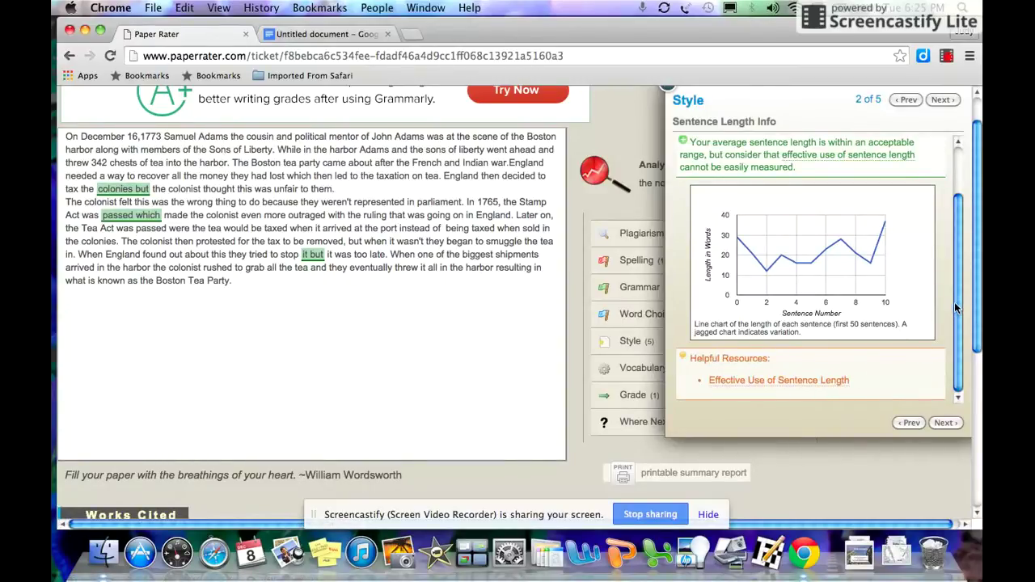
Review the Style notes on sentence length, readability indices and sentence beginnings, including the starts by part of speech.
{"action": "left_click_drag", "start_coordinate": [954, 301], "coordinate": [954, 254]}
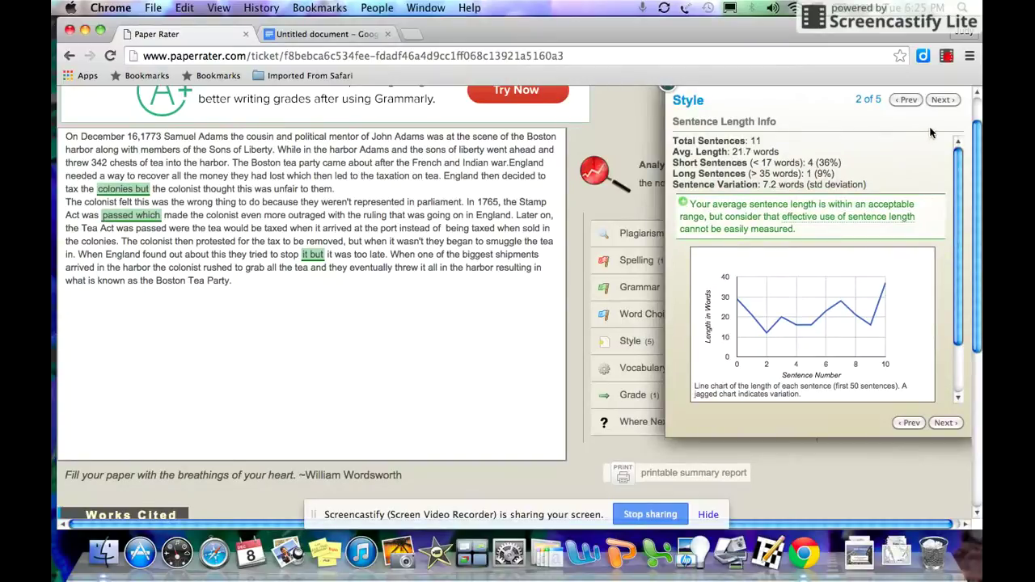
{"action": "left_click", "coordinate": [939, 99]}
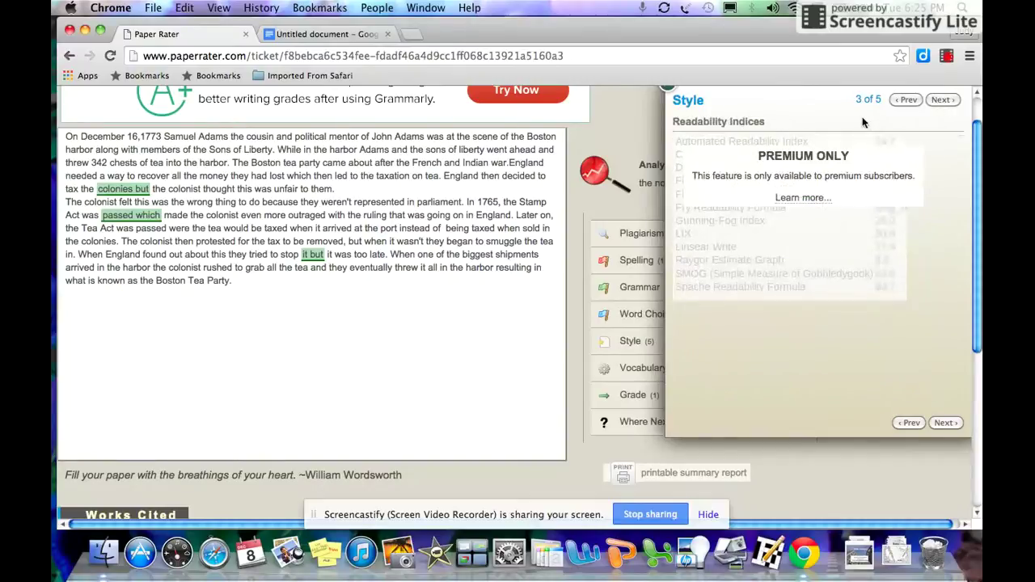
{"action": "left_click", "coordinate": [943, 102]}
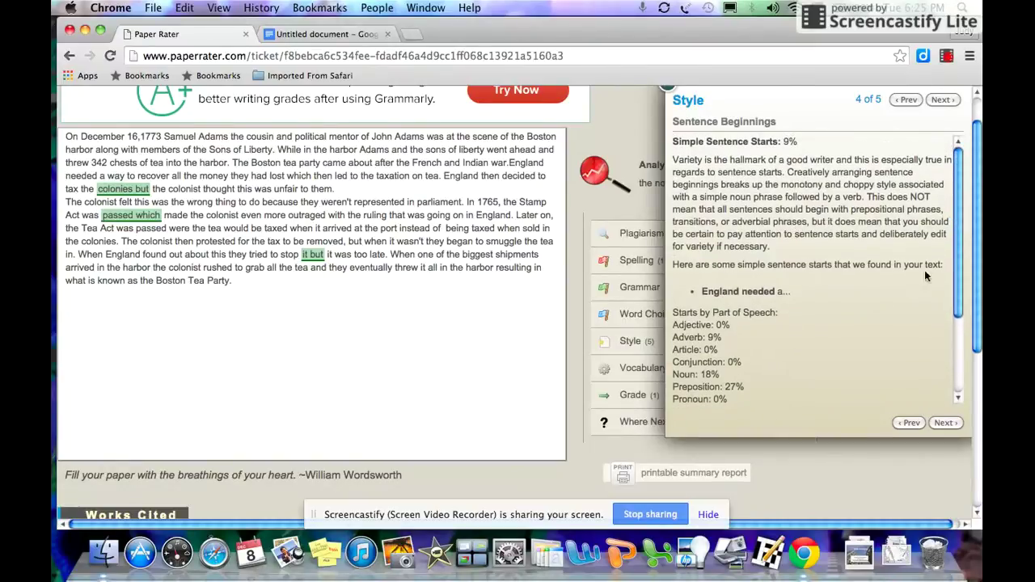
{"action": "left_click_drag", "start_coordinate": [954, 265], "coordinate": [950, 374]}
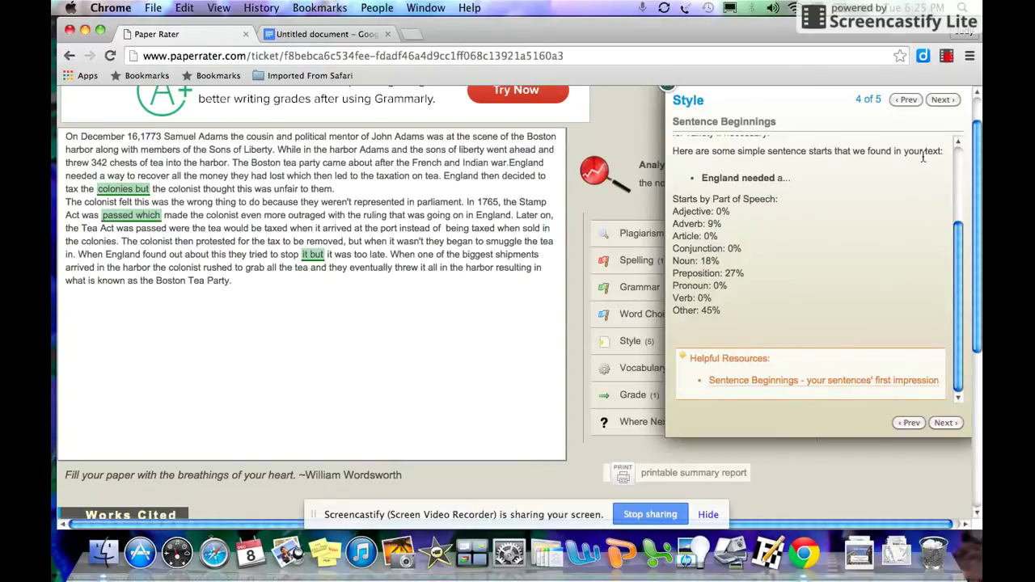
Review the Passive Voice note, view its linked Active vs Passive Voice article, and return to the report.
{"action": "left_click", "coordinate": [942, 101]}
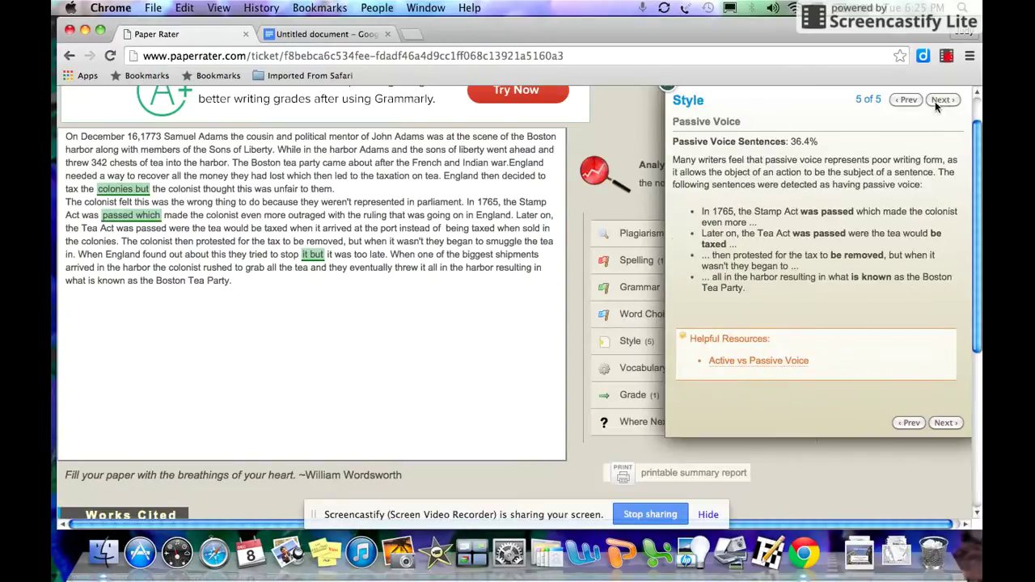
{"action": "left_click", "coordinate": [755, 361]}
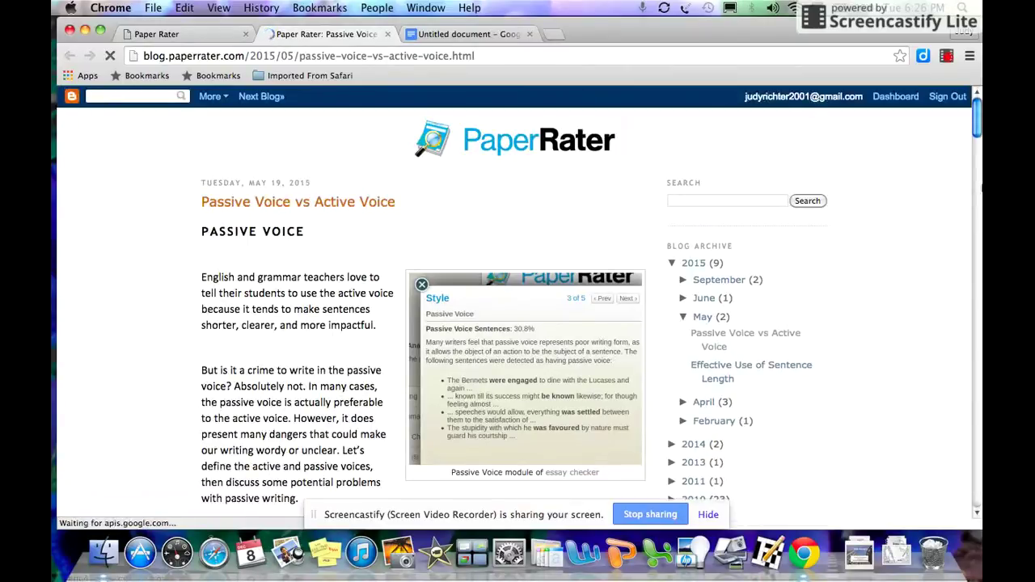
{"action": "left_click_drag", "start_coordinate": [975, 124], "coordinate": [955, 109]}
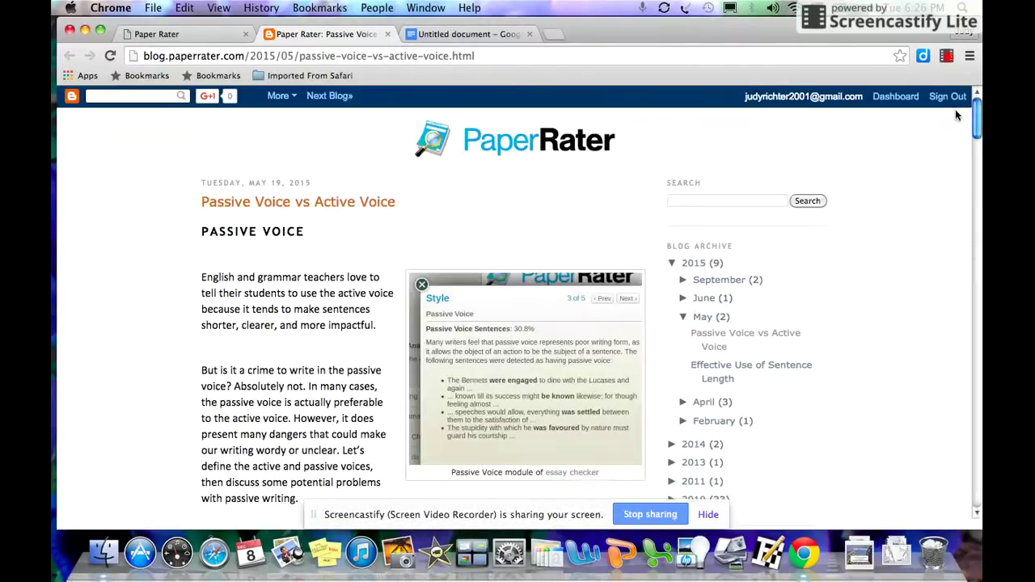
{"action": "left_click", "coordinate": [388, 34]}
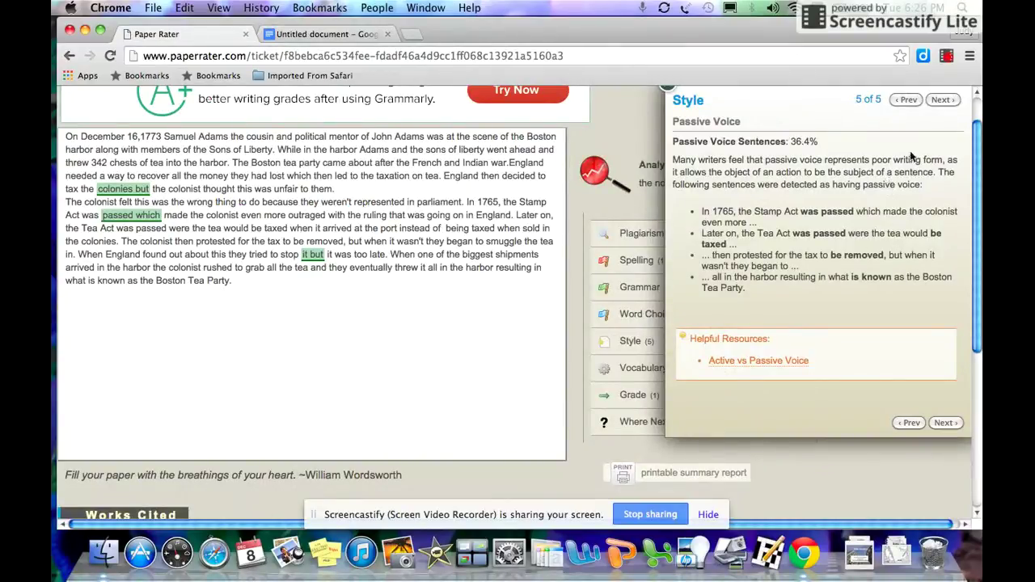
Read the Vocabulary Words and Grade notes, continuing to the Where Next? list of writing resources.
{"action": "left_click", "coordinate": [940, 100]}
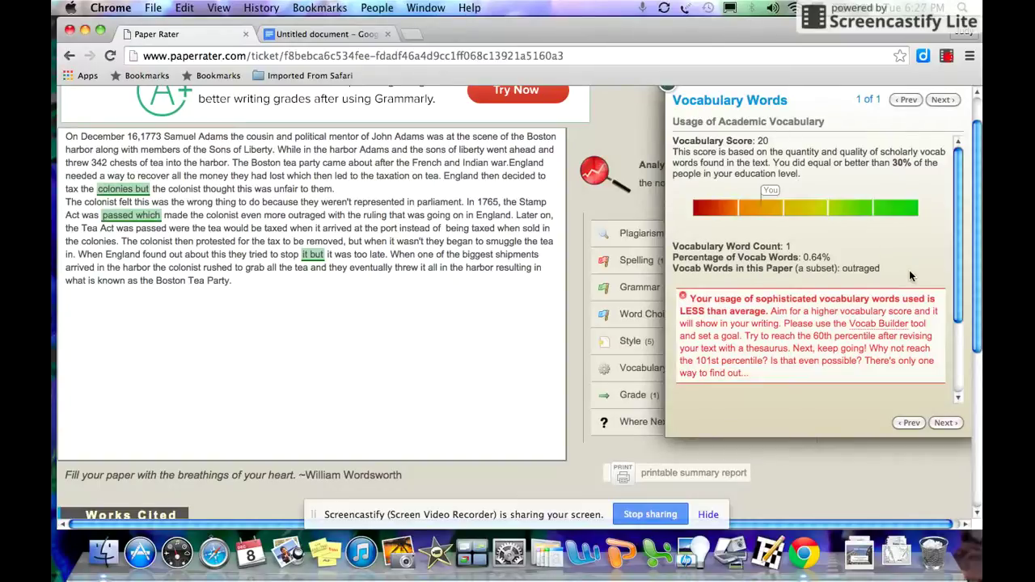
{"action": "left_click", "coordinate": [940, 100]}
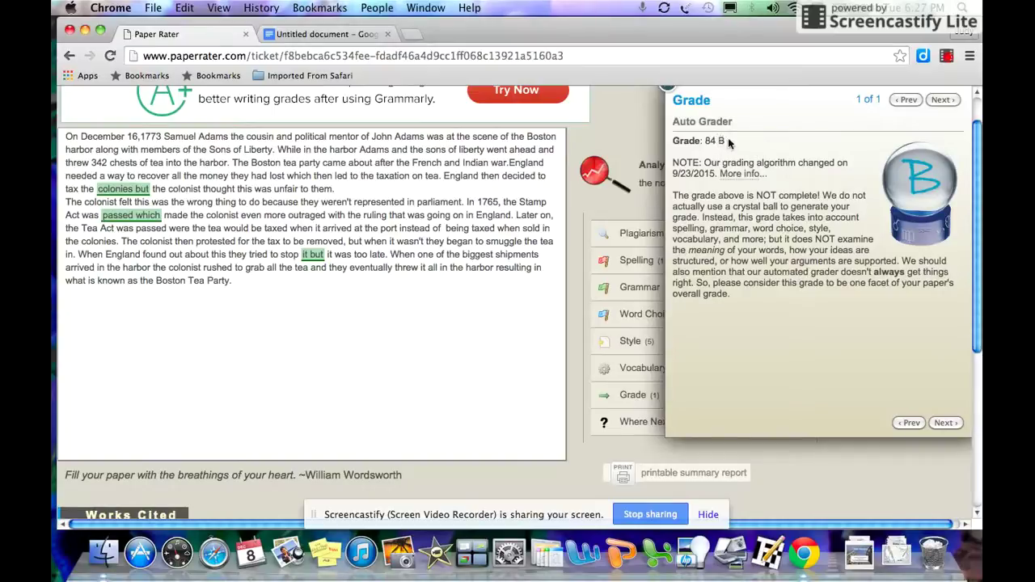
{"action": "left_click", "coordinate": [941, 101]}
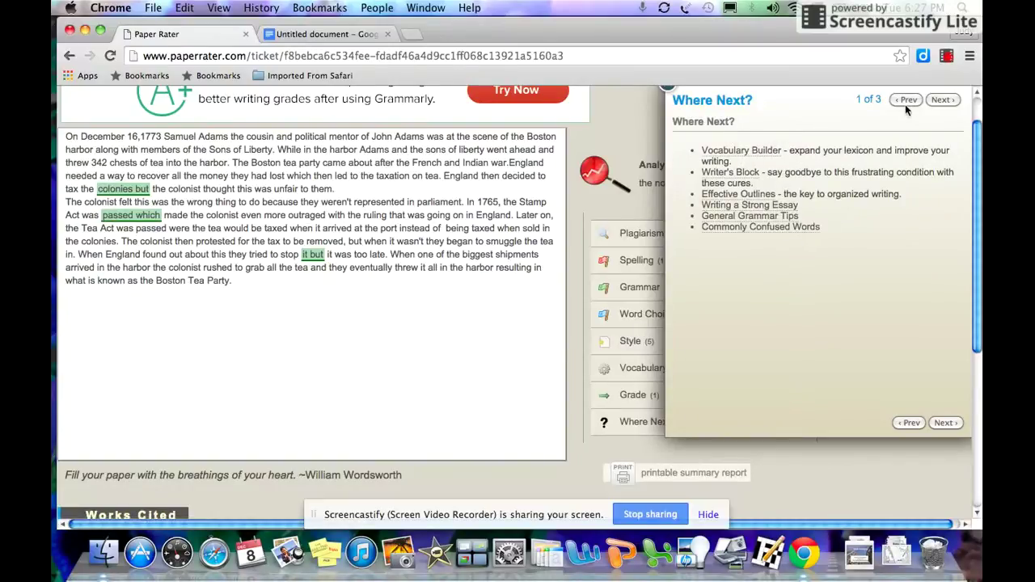
Examine the form for sending the results to a teacher, going through its name, email address and teacher code fields.
{"action": "left_click", "coordinate": [943, 101]}
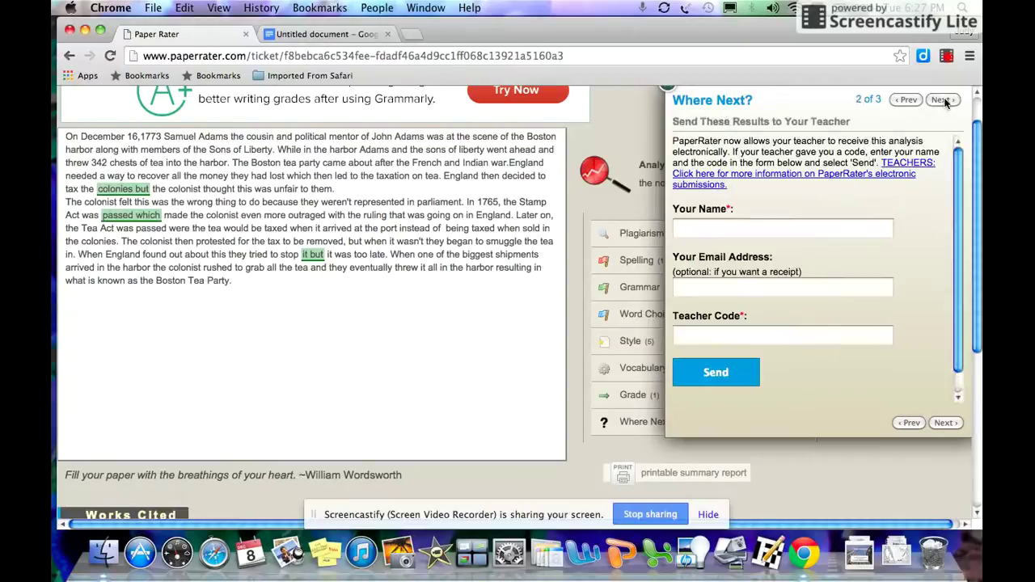
{"action": "left_click", "coordinate": [749, 230]}
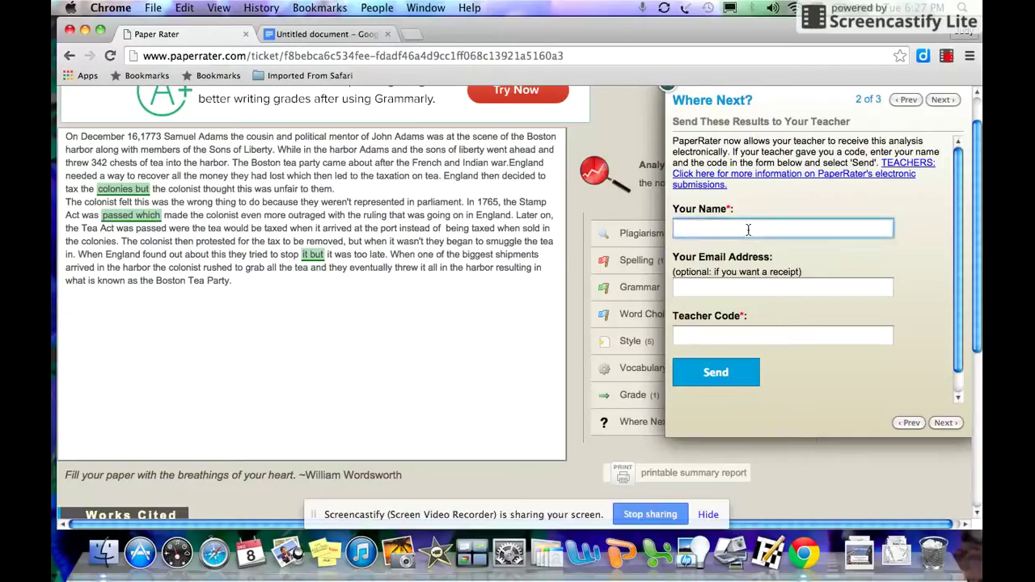
{"action": "left_click", "coordinate": [738, 291]}
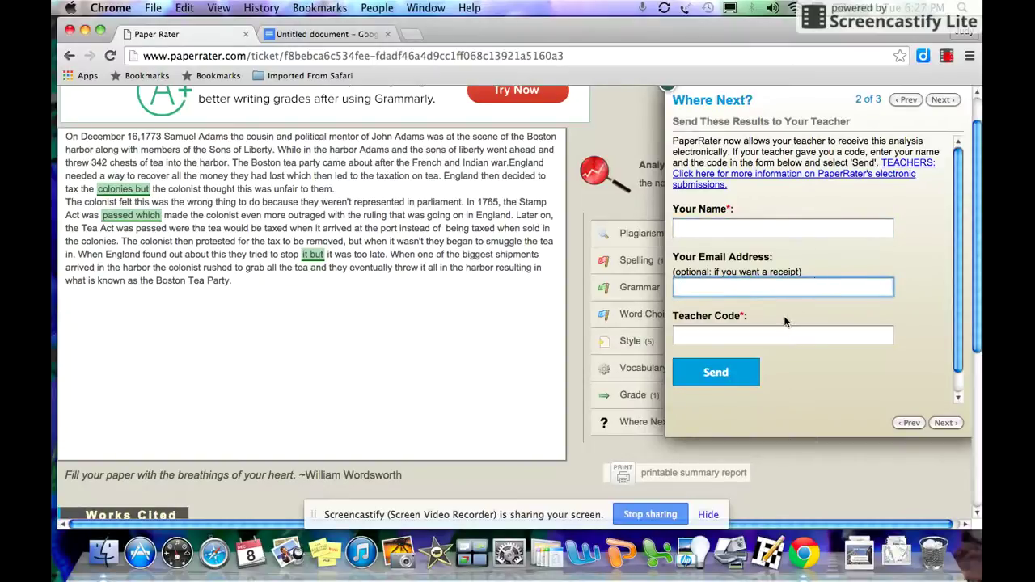
{"action": "left_click", "coordinate": [773, 336]}
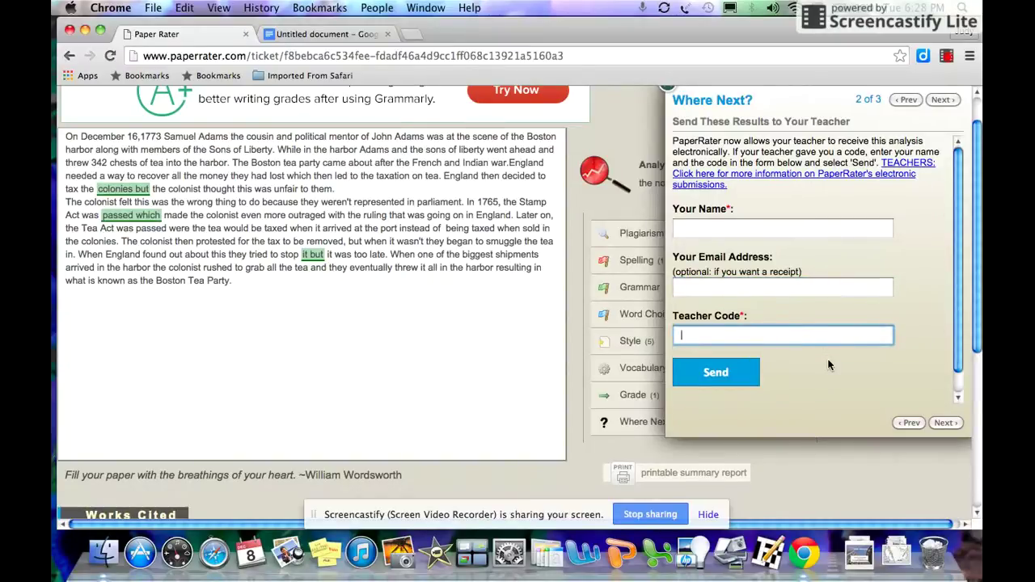
View the Spread the Word note, close the notes and look over the report page down to Works Cited.
{"action": "left_click", "coordinate": [942, 100]}
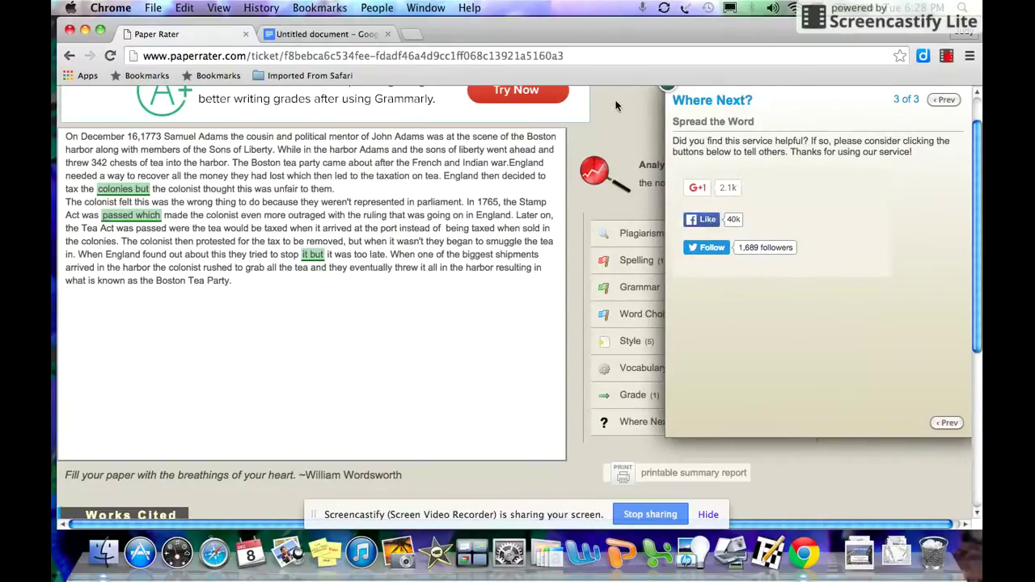
{"action": "left_click", "coordinate": [666, 89]}
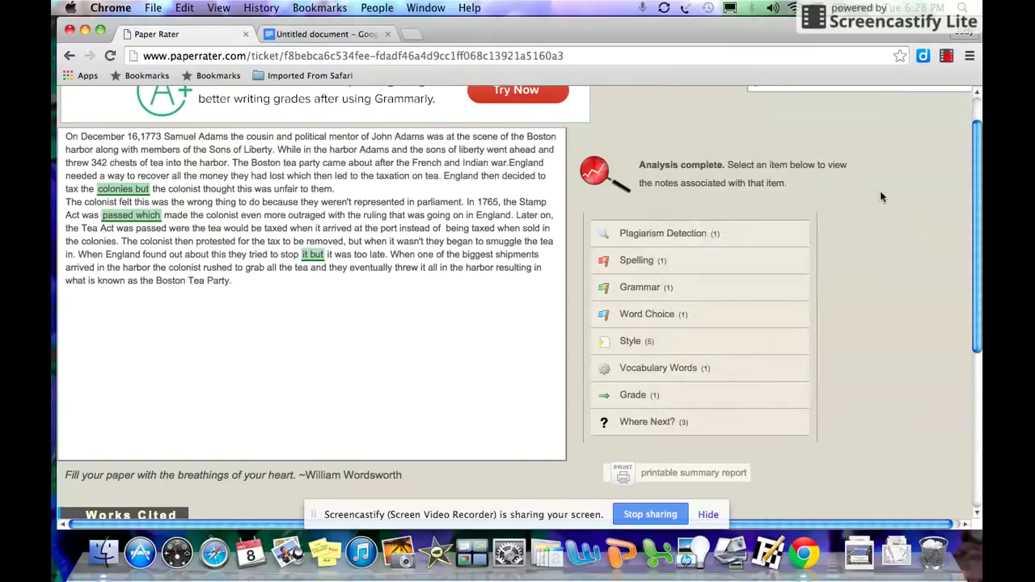
{"action": "scroll", "coordinate": [973, 139], "scroll_direction": "up", "scroll_amount": 2}
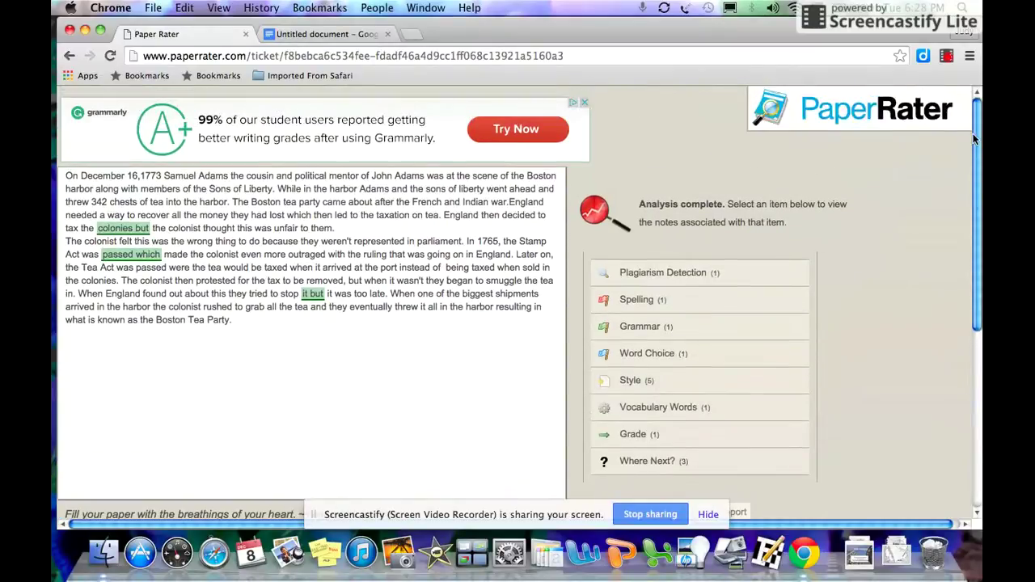
{"action": "scroll", "coordinate": [974, 161], "scroll_direction": "down", "scroll_amount": 2}
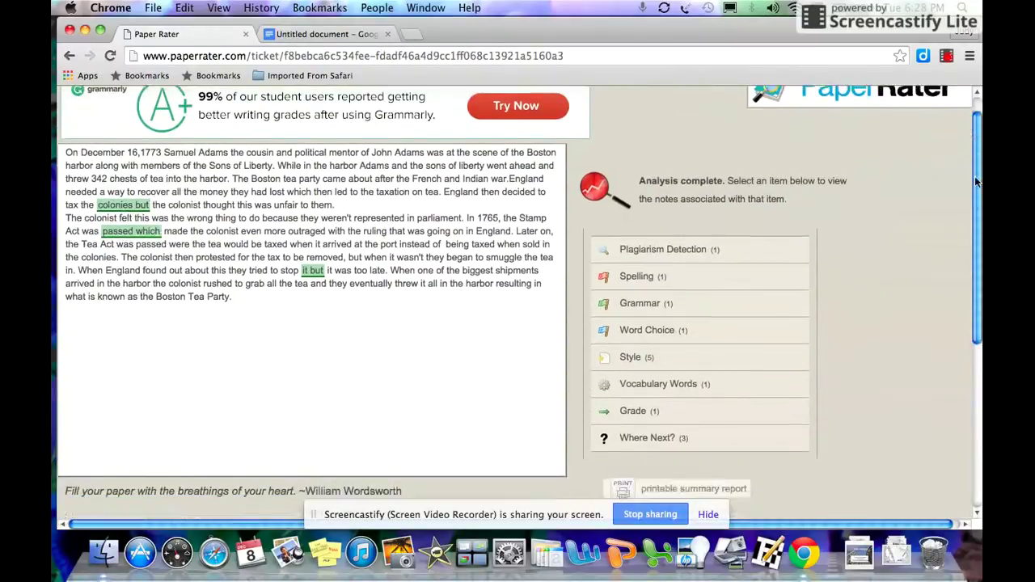
{"action": "left_click_drag", "start_coordinate": [976, 190], "coordinate": [974, 278]}
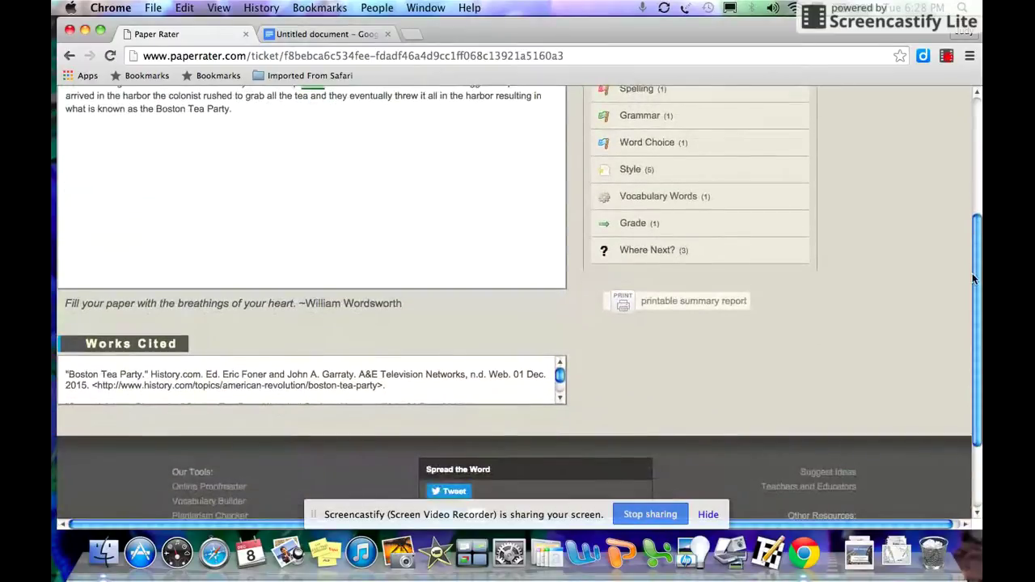
{"action": "scroll", "coordinate": [542, 226], "scroll_direction": "up", "scroll_amount": 5}
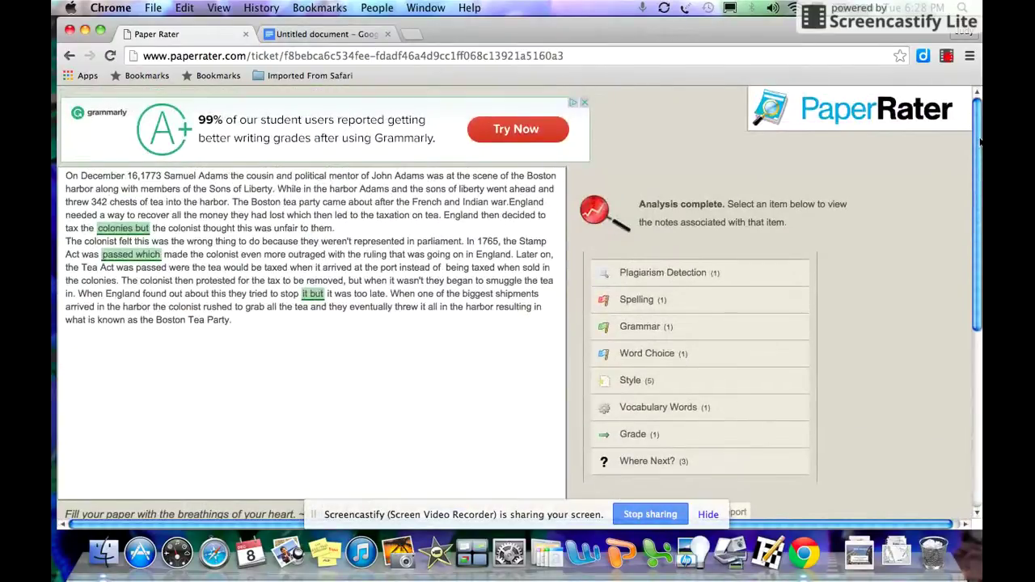